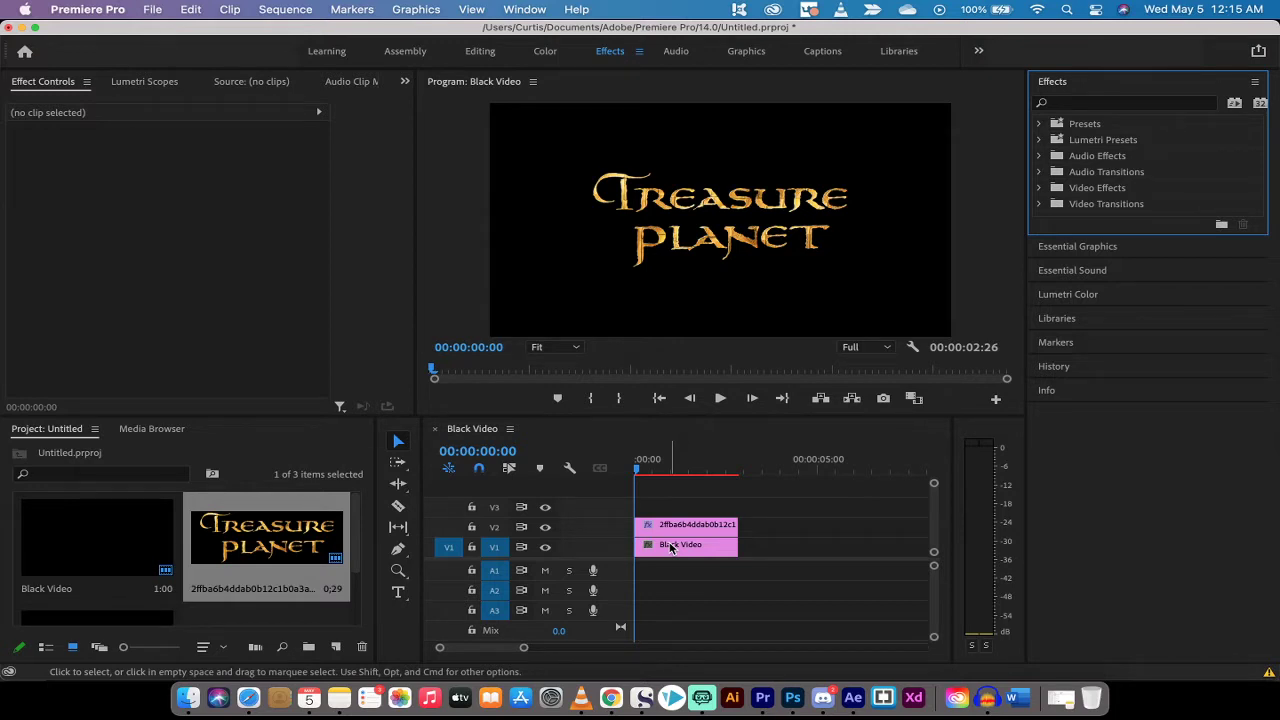
# Step: Scrub and play the opening of the sequence to review the logo animation
pyautogui.click(638, 470)
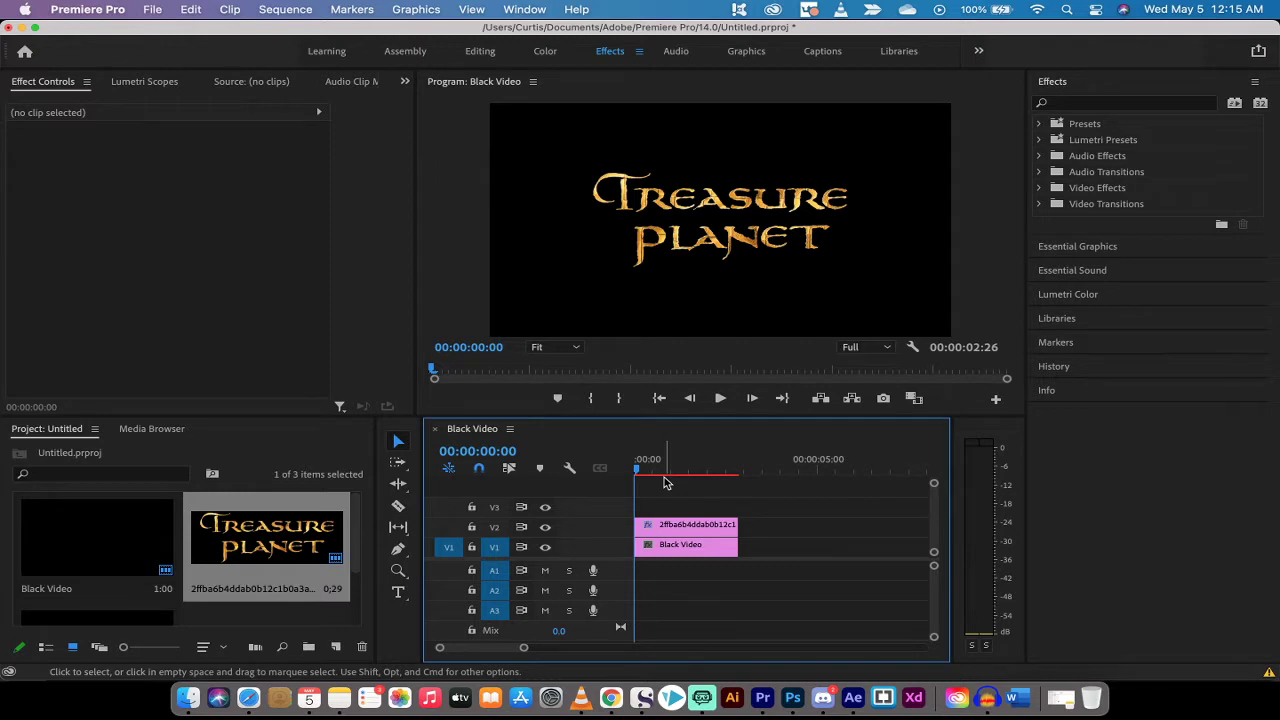
pyautogui.moveTo(672, 470); pyautogui.dragTo(610, 474)
pyautogui.press('space')
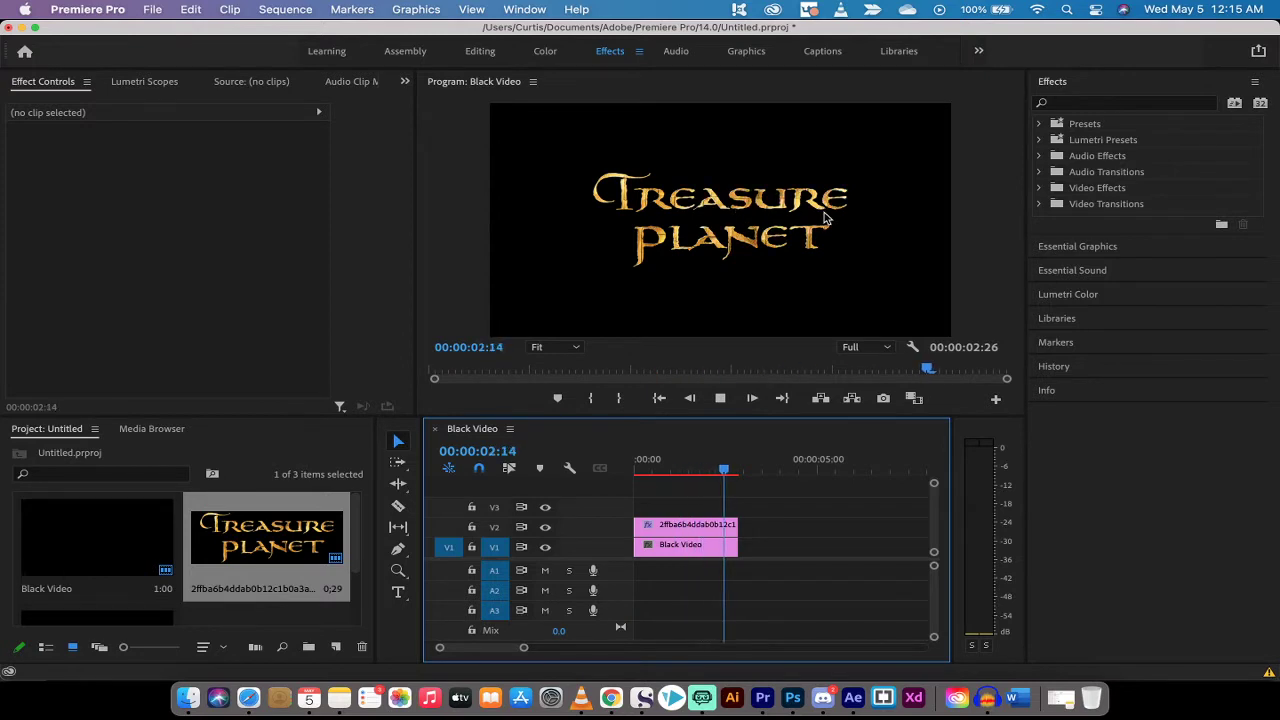
pyautogui.click(674, 466)
pyautogui.moveTo(674, 466); pyautogui.dragTo(560, 464)
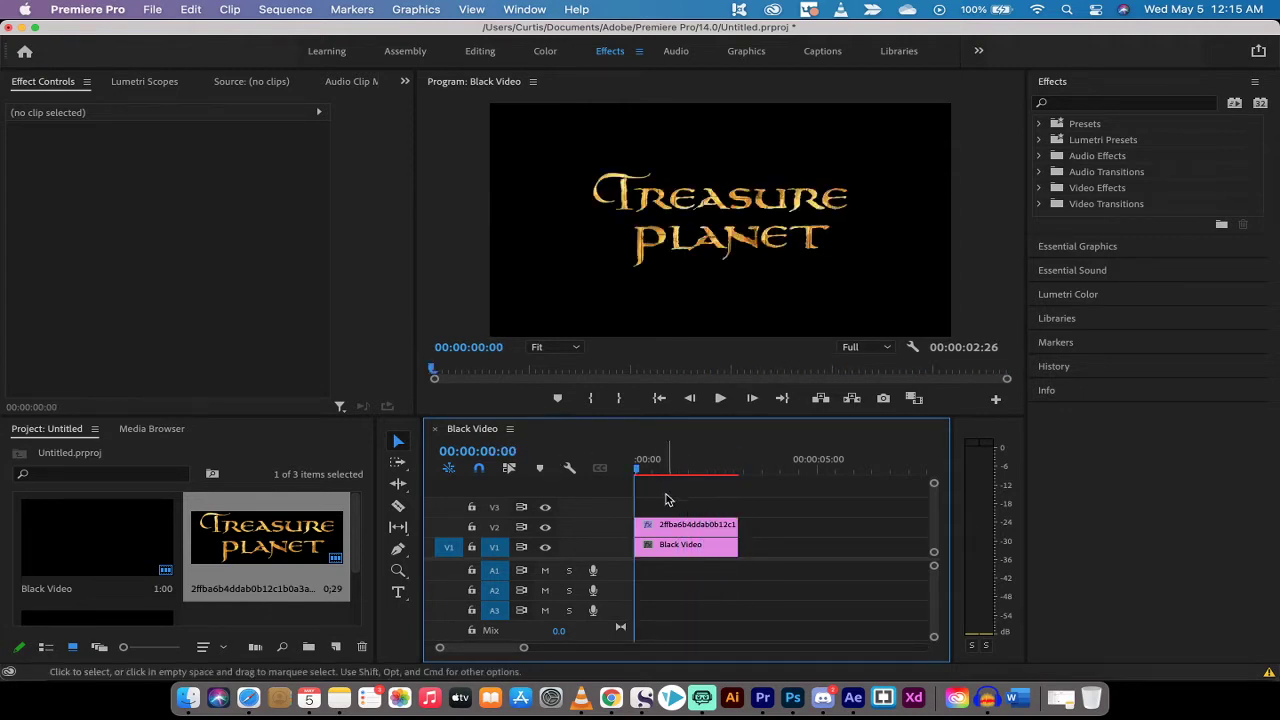
# Step: Delete the logo clip from V2 and create a new 1280×720, 30 fps Black Video item
pyautogui.click(664, 527)
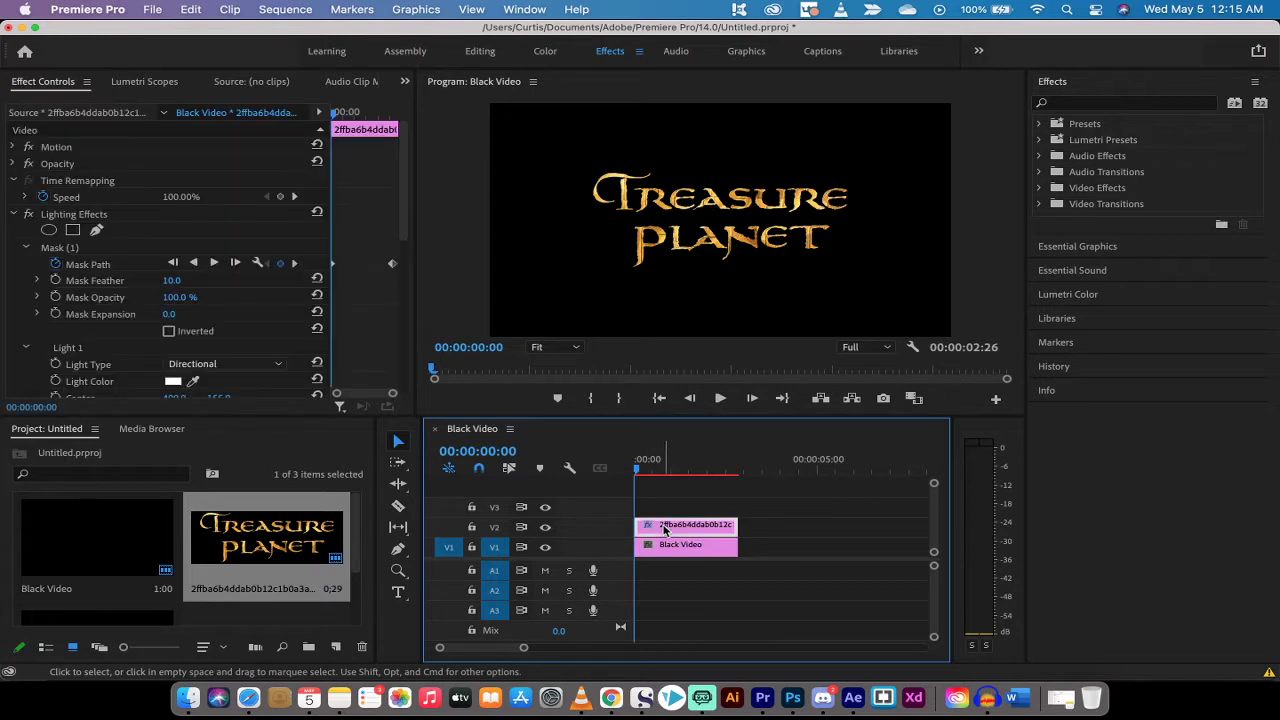
pyautogui.press('Delete')
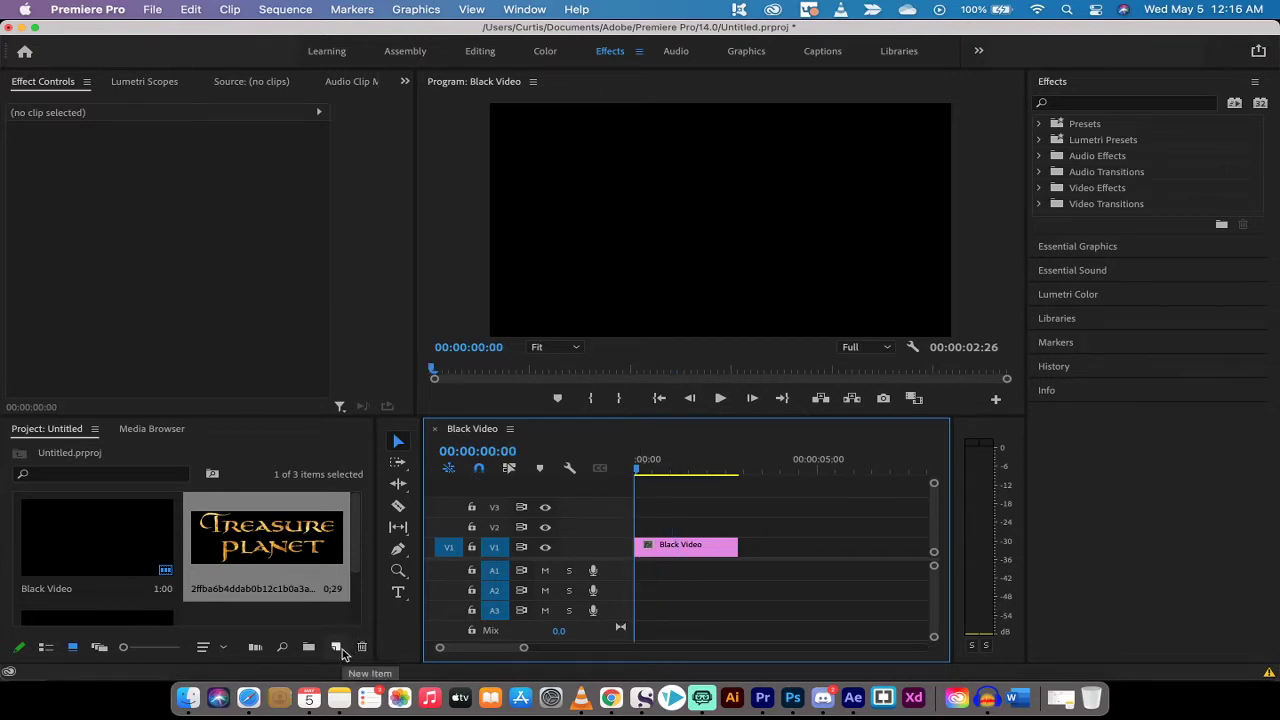
pyautogui.click(685, 549)
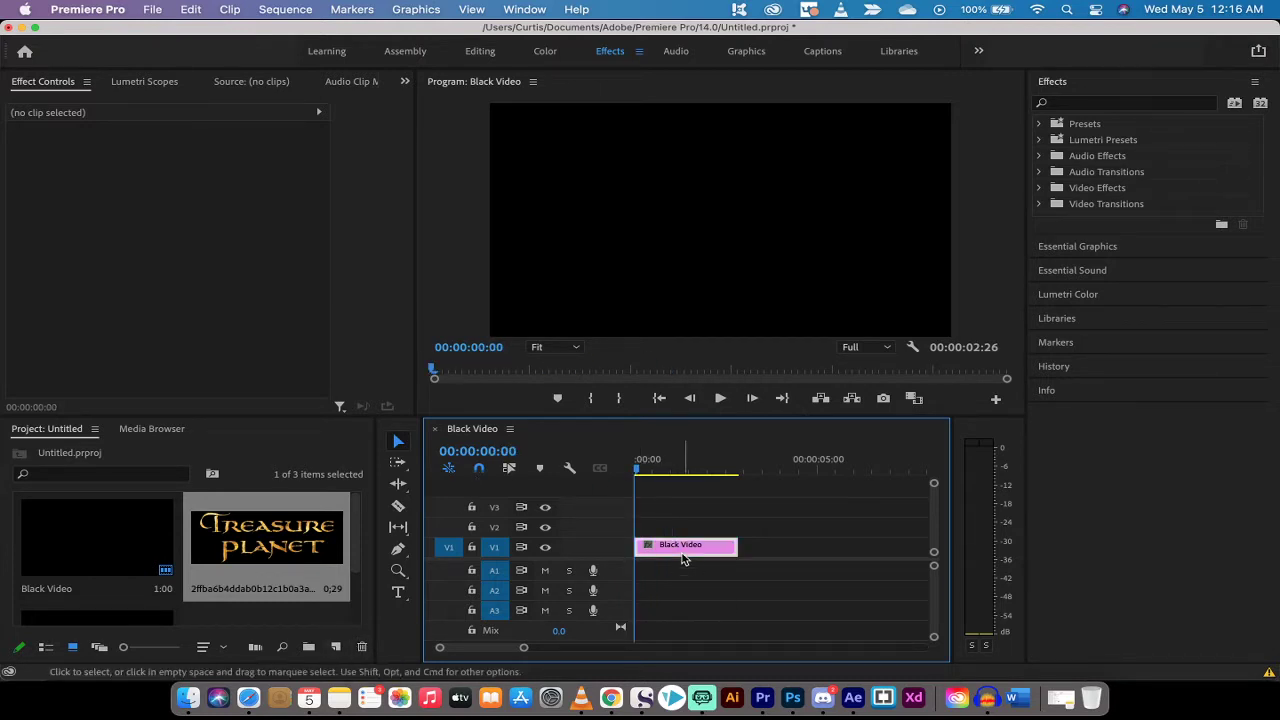
pyautogui.click(337, 648)
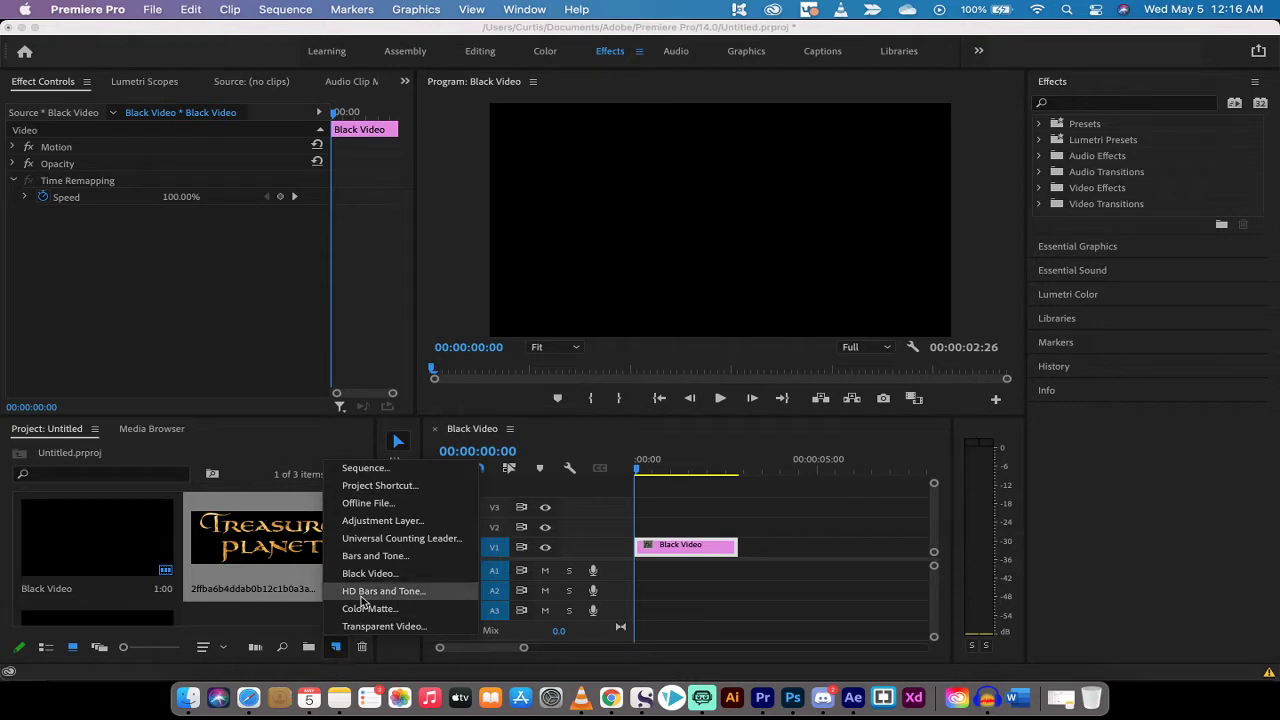
pyautogui.click(370, 574)
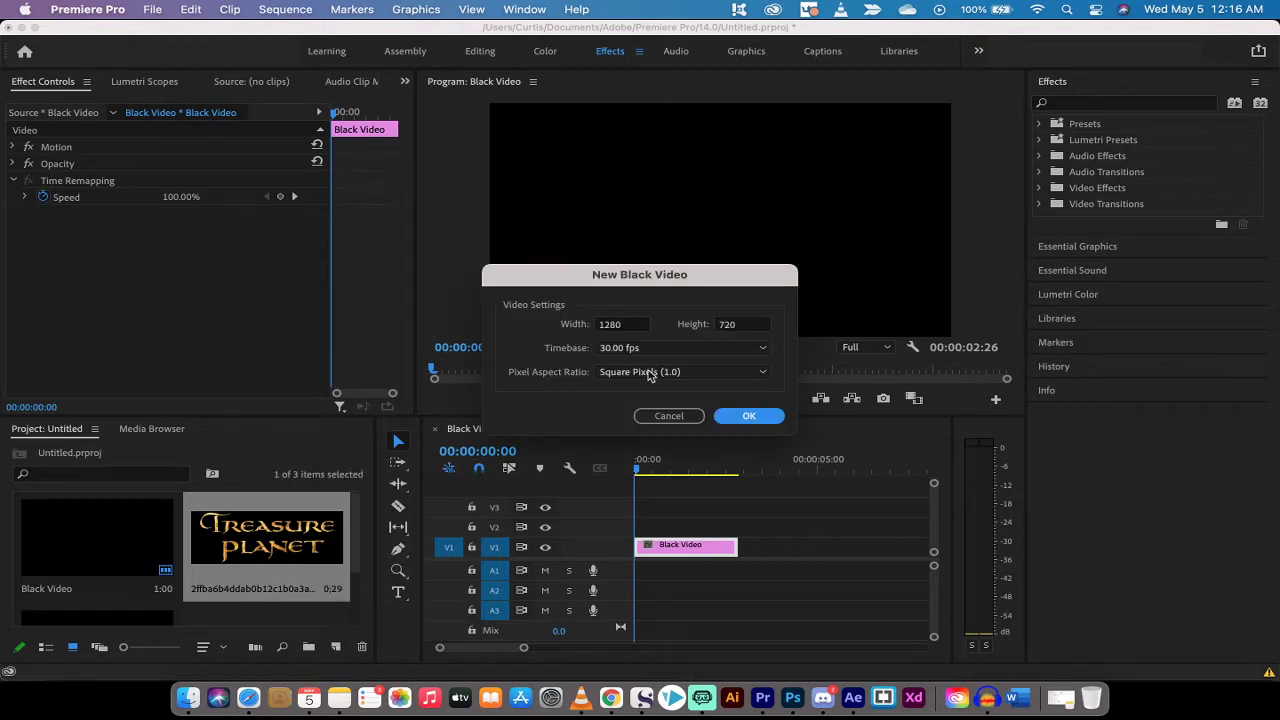
pyautogui.click(758, 418)
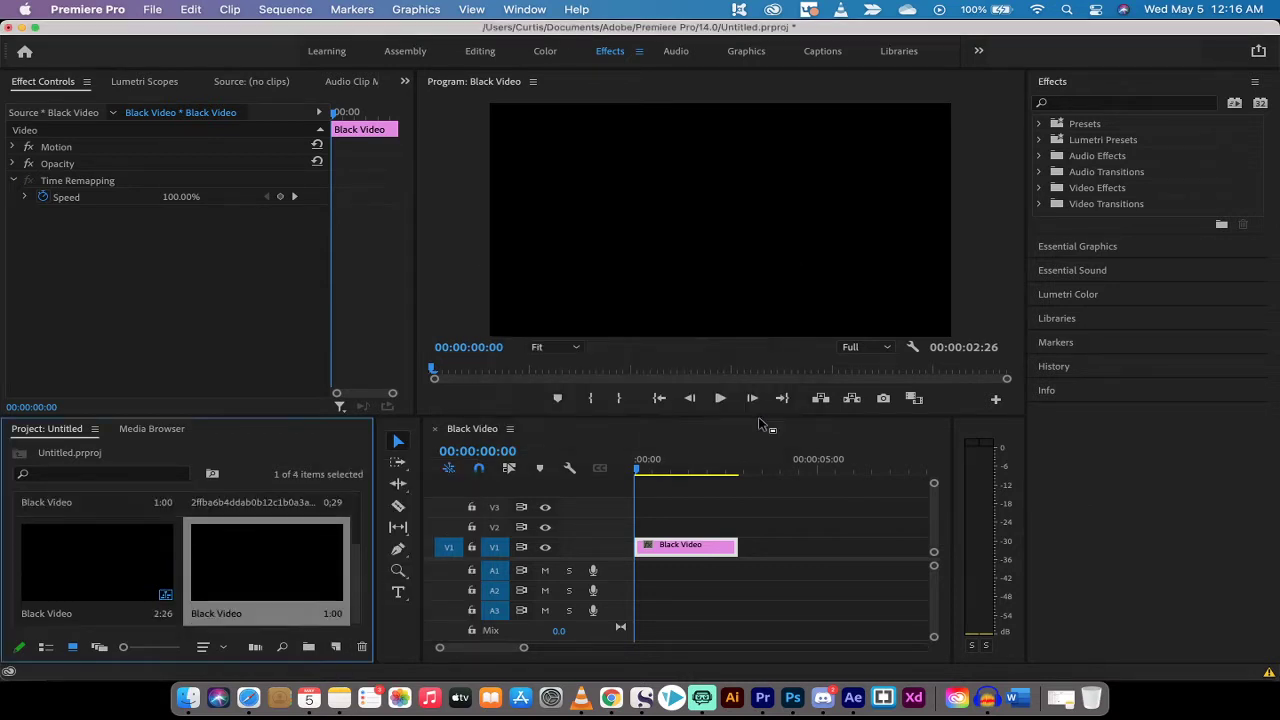
# Step: Replace the old Black Video clip on V1 with the new Black Video item
pyautogui.click(672, 544)
pyautogui.press('Delete')
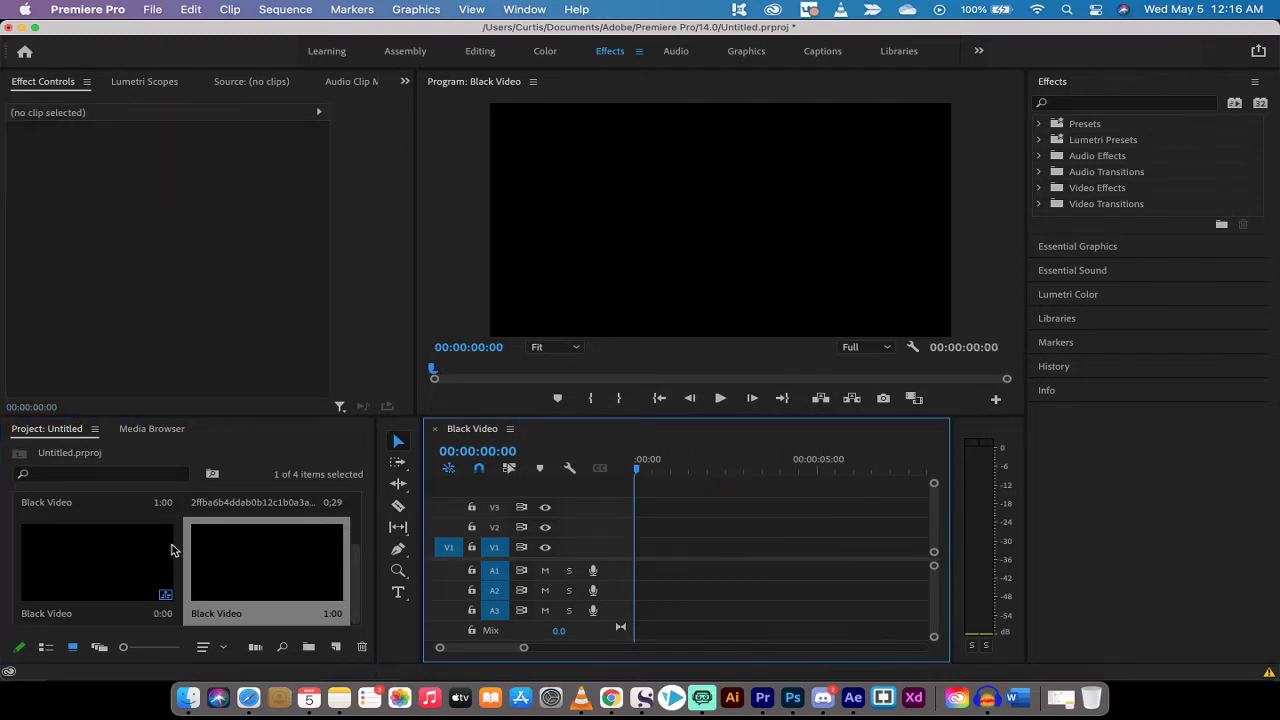
pyautogui.click(243, 563)
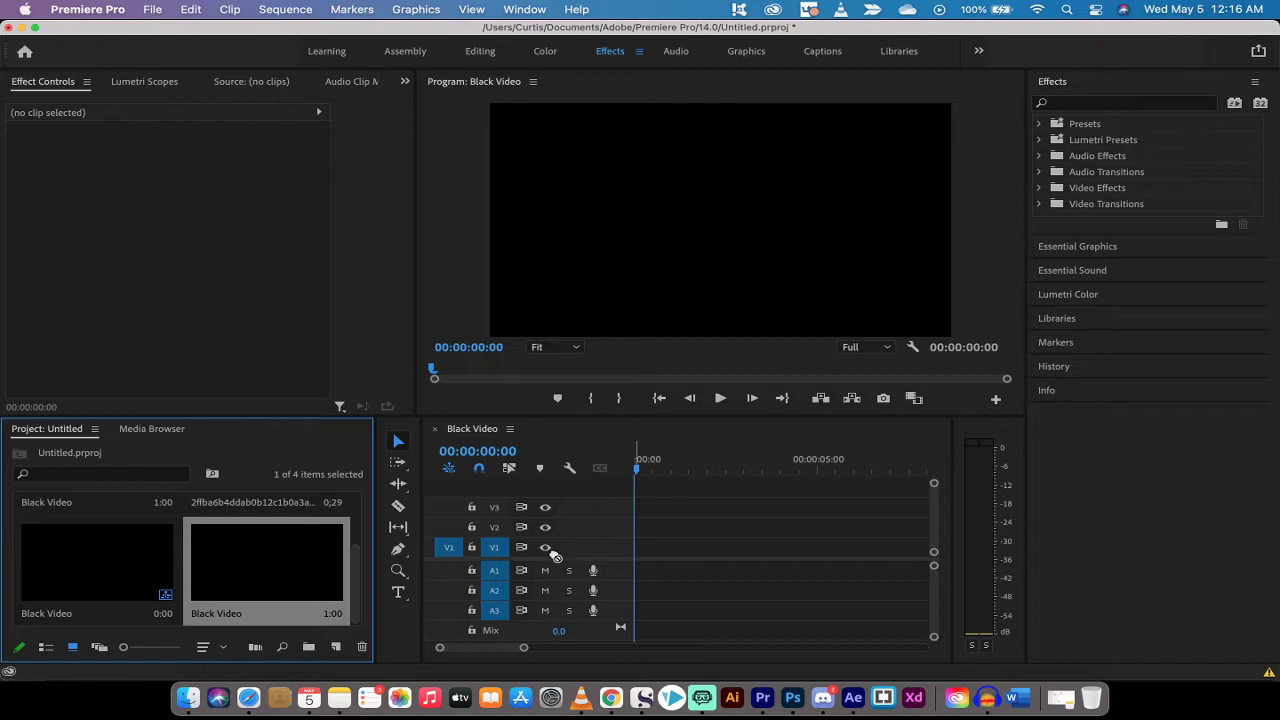
pyautogui.moveTo(553, 555); pyautogui.dragTo(632, 569)
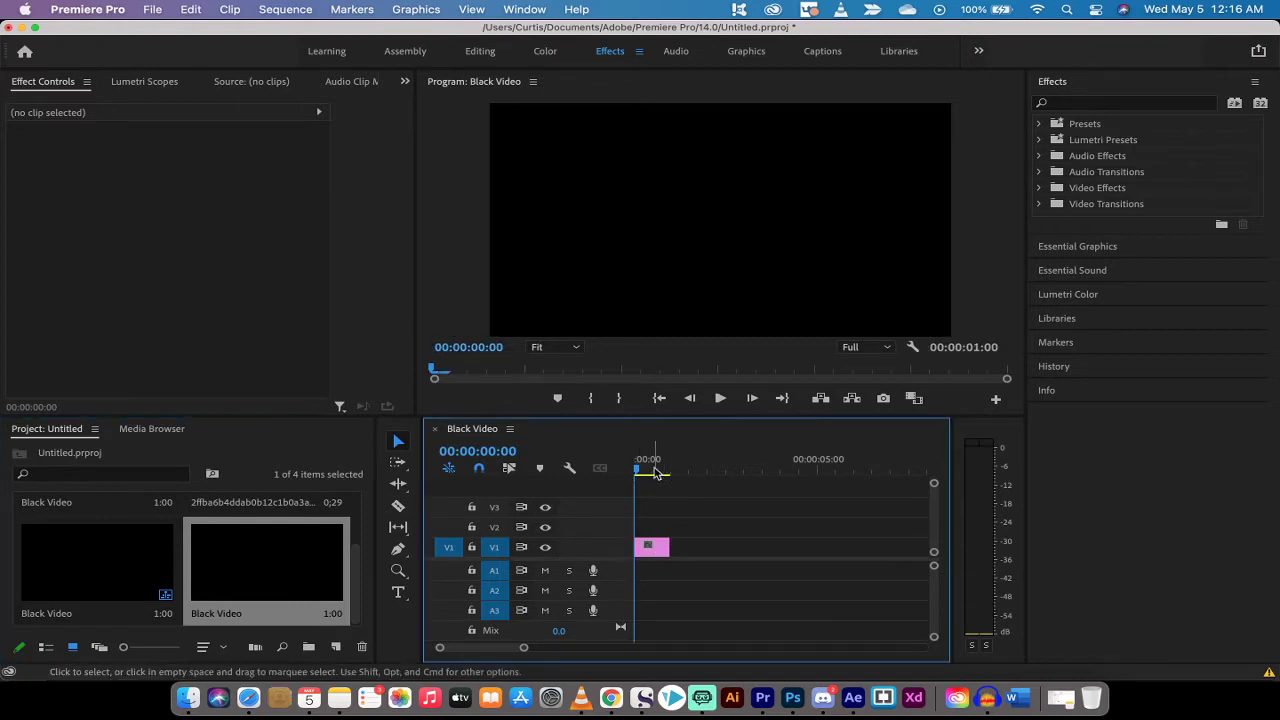
pyautogui.moveTo(645, 462)
pyautogui.mouseDown()
pyautogui.moveTo(671, 462)
pyautogui.moveTo(654, 462)
pyautogui.mouseUp()
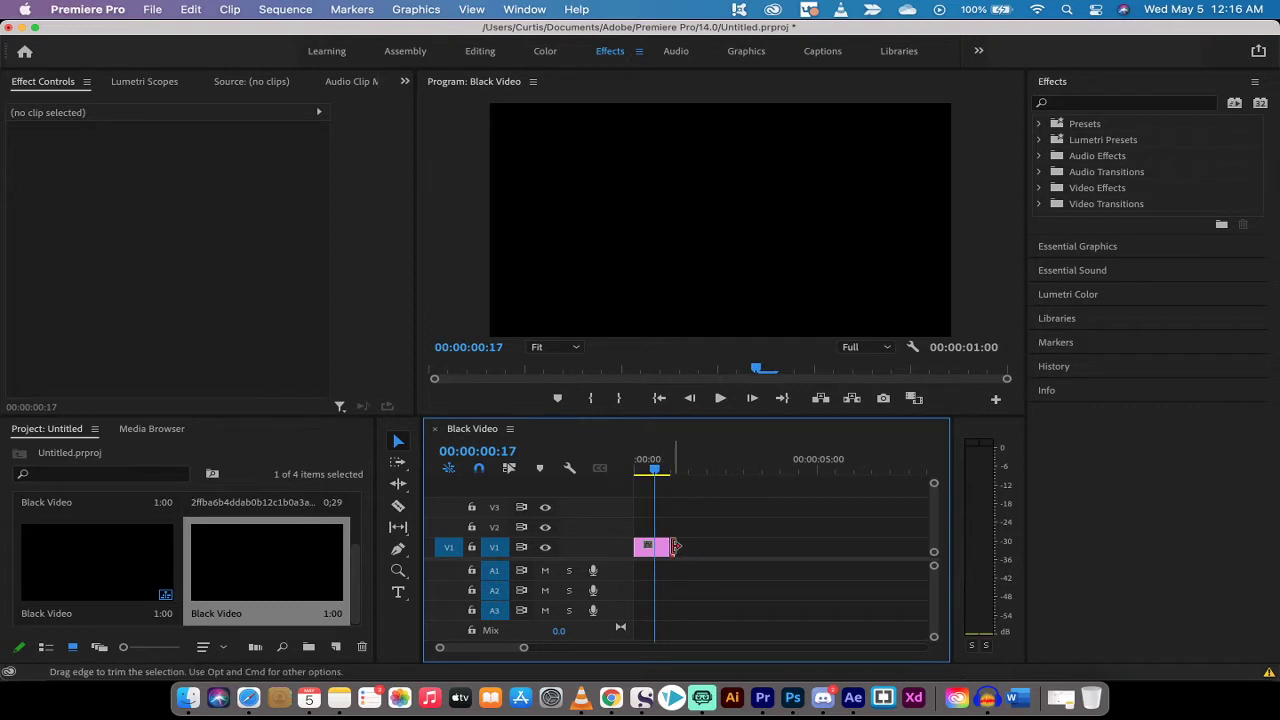
# Step: Trim the new black clip out to 4 seconds and return to the sequence start
pyautogui.moveTo(675, 546); pyautogui.dragTo(778, 540)
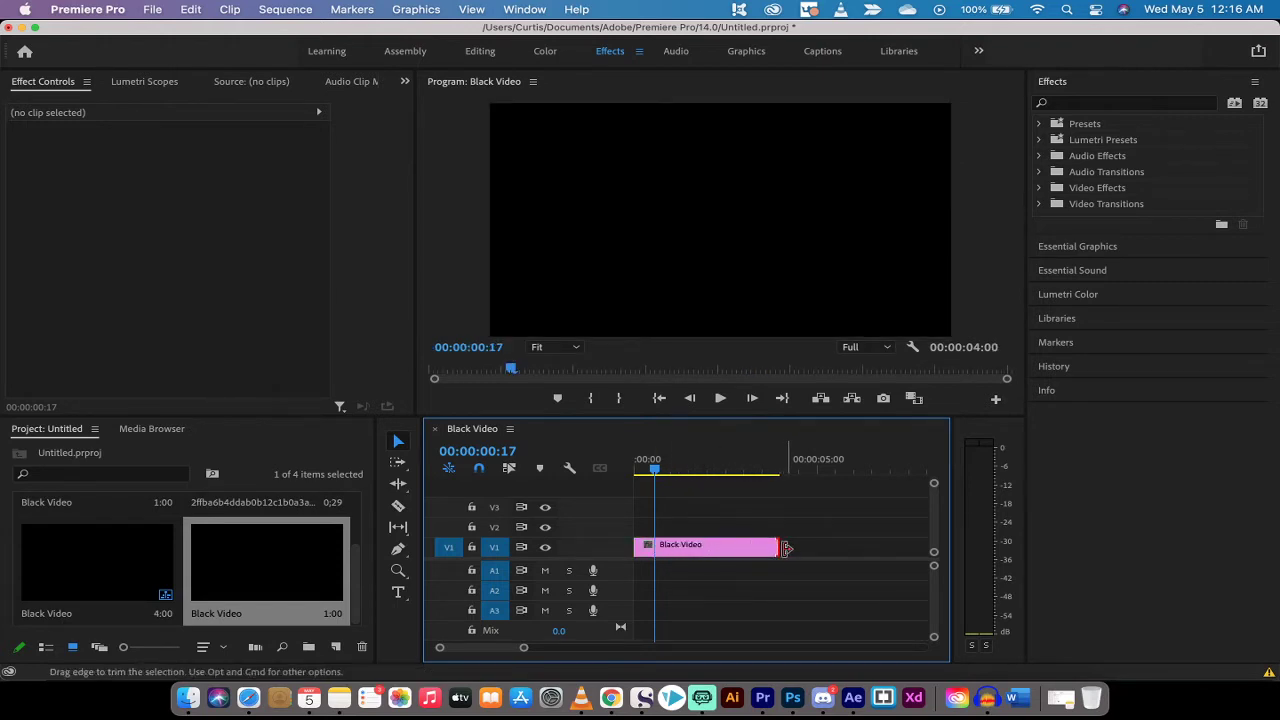
pyautogui.moveTo(668, 476); pyautogui.dragTo(634, 472)
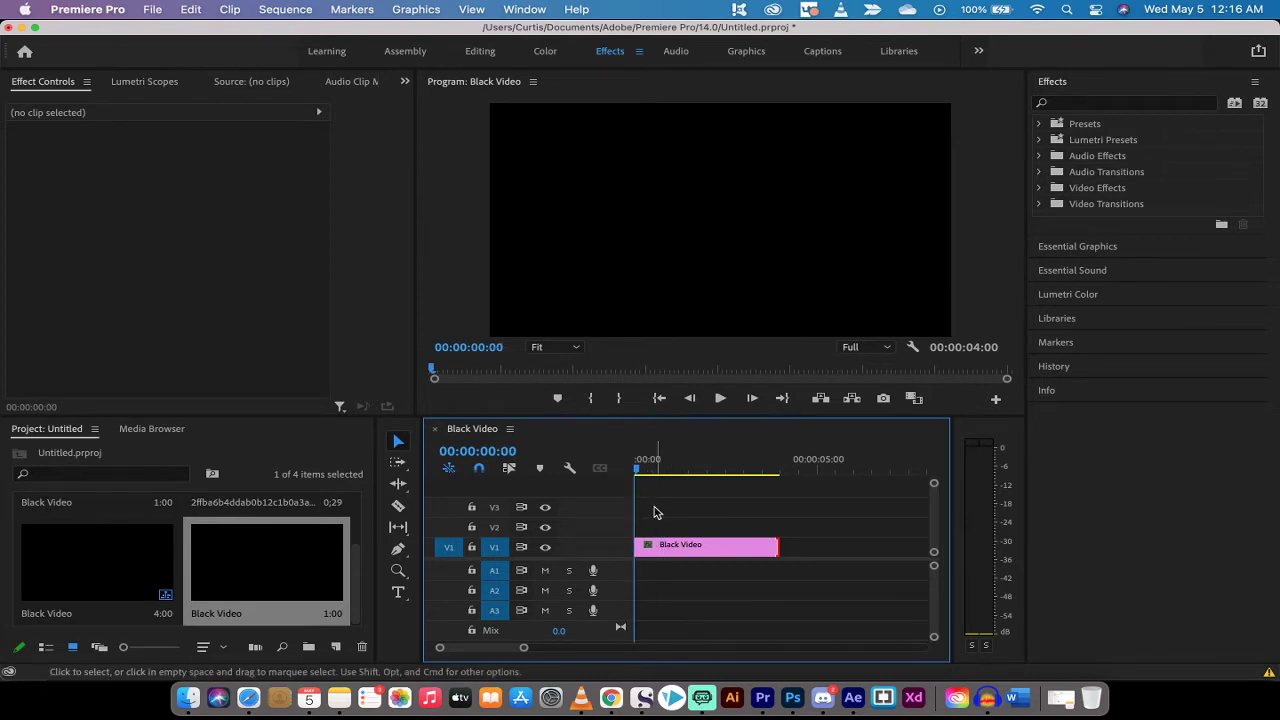
pyautogui.scroll(2, 272, 580)
# Step: Place the Treasure Planet clip on V2 and stretch it to the 4-second black clip's length
pyautogui.click(278, 549)
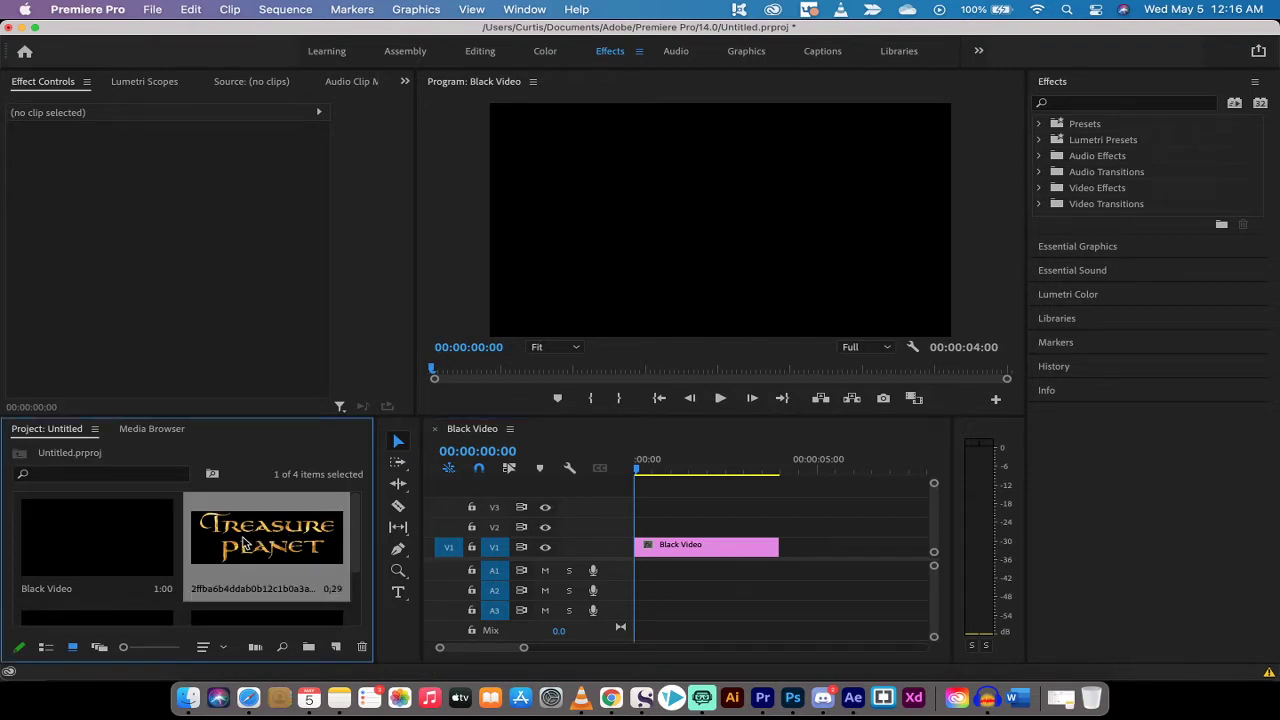
pyautogui.moveTo(243, 543); pyautogui.dragTo(601, 522)
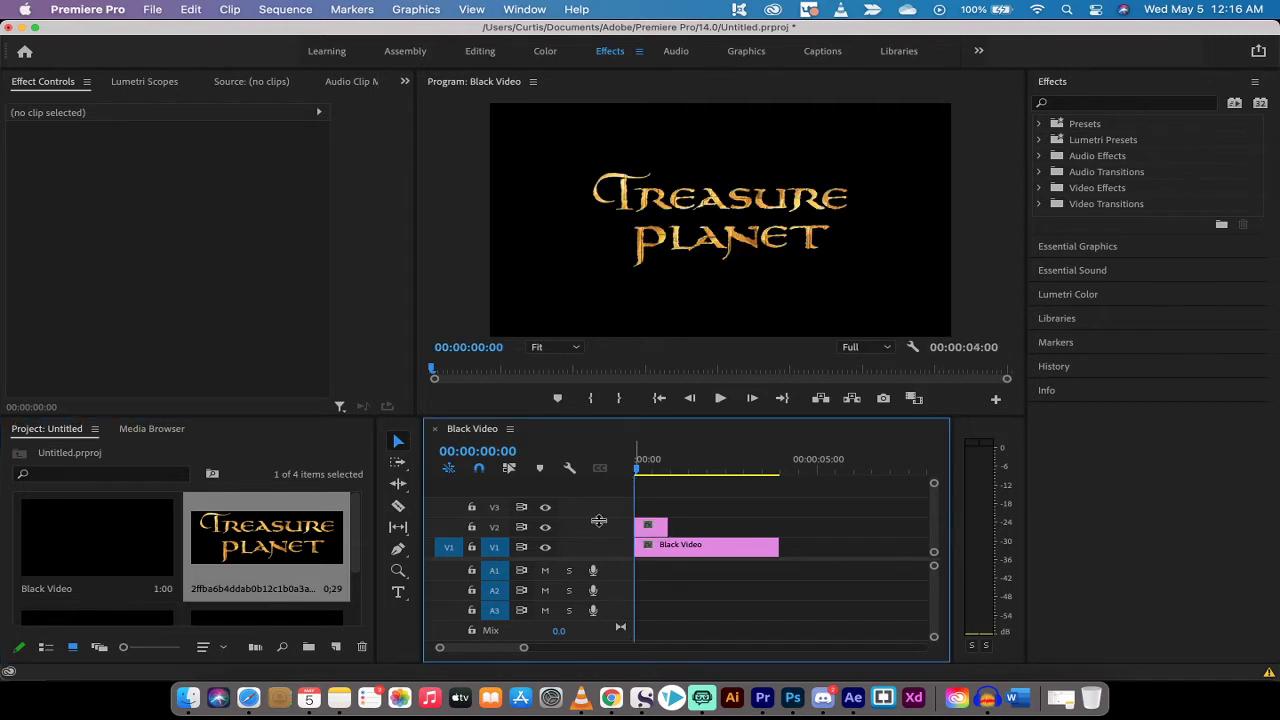
pyautogui.click(493, 531)
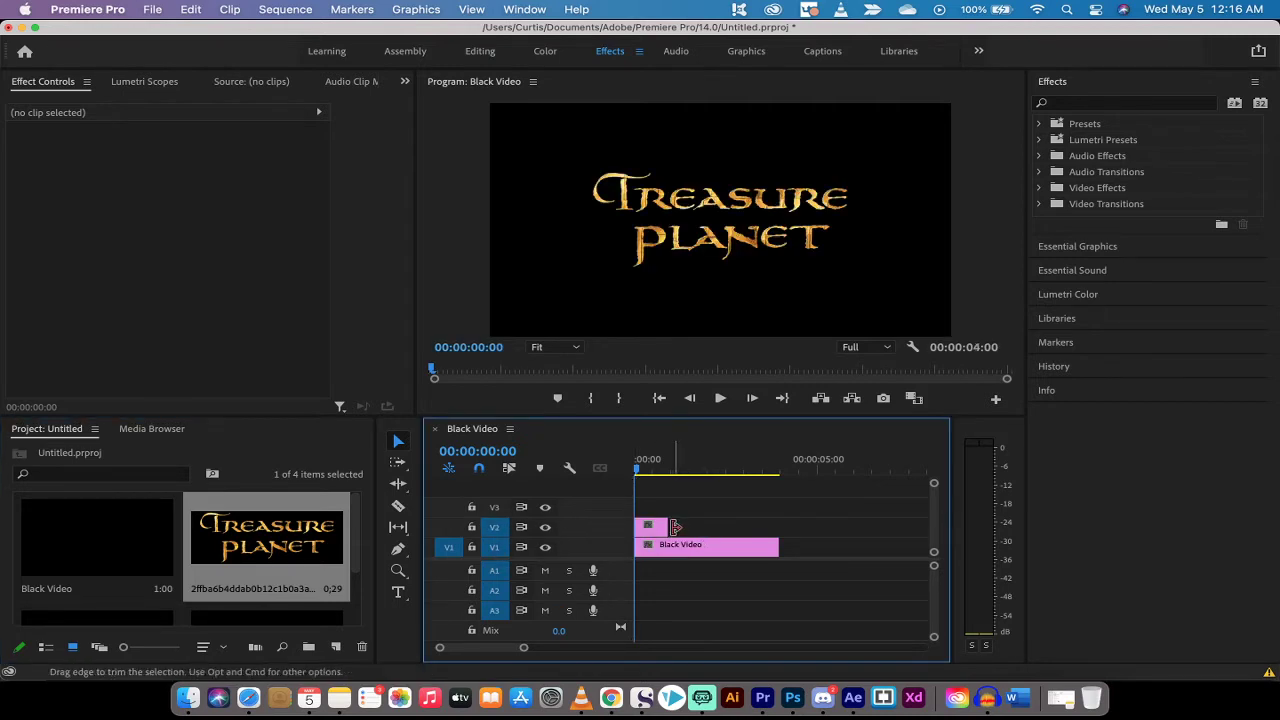
pyautogui.moveTo(675, 527); pyautogui.dragTo(779, 524)
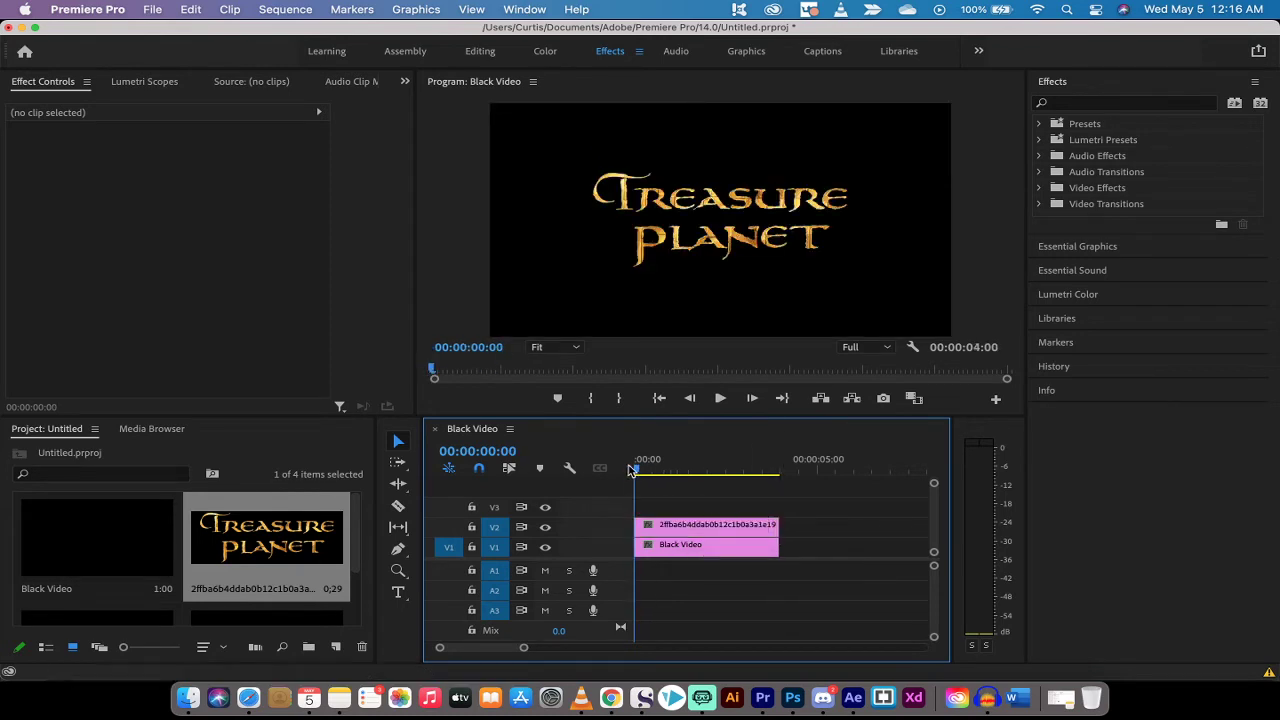
pyautogui.moveTo(635, 472)
pyautogui.mouseDown()
pyautogui.moveTo(772, 477)
pyautogui.moveTo(655, 467)
pyautogui.mouseUp()
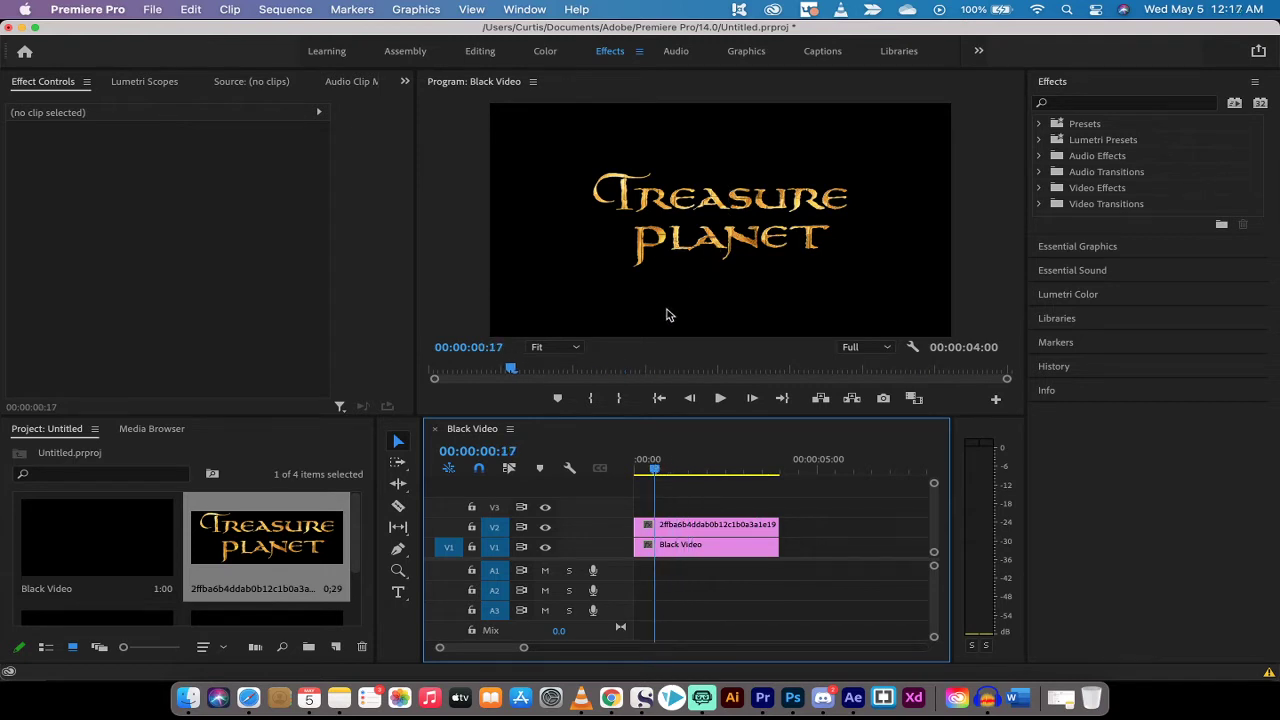
pyautogui.moveTo(660, 468); pyautogui.dragTo(596, 470)
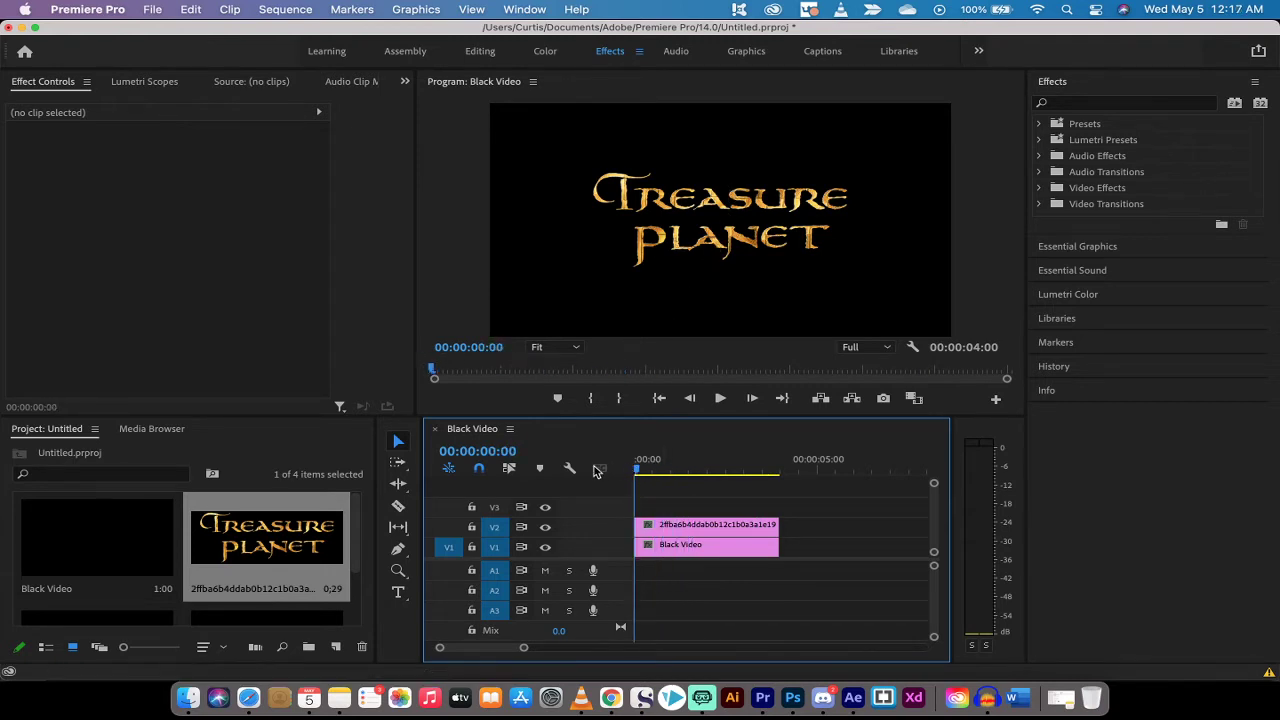
# Step: Apply Lighting Effects to the Treasure Planet logo clip on V2 and reveal its Light 1 settings
pyautogui.click(677, 533)
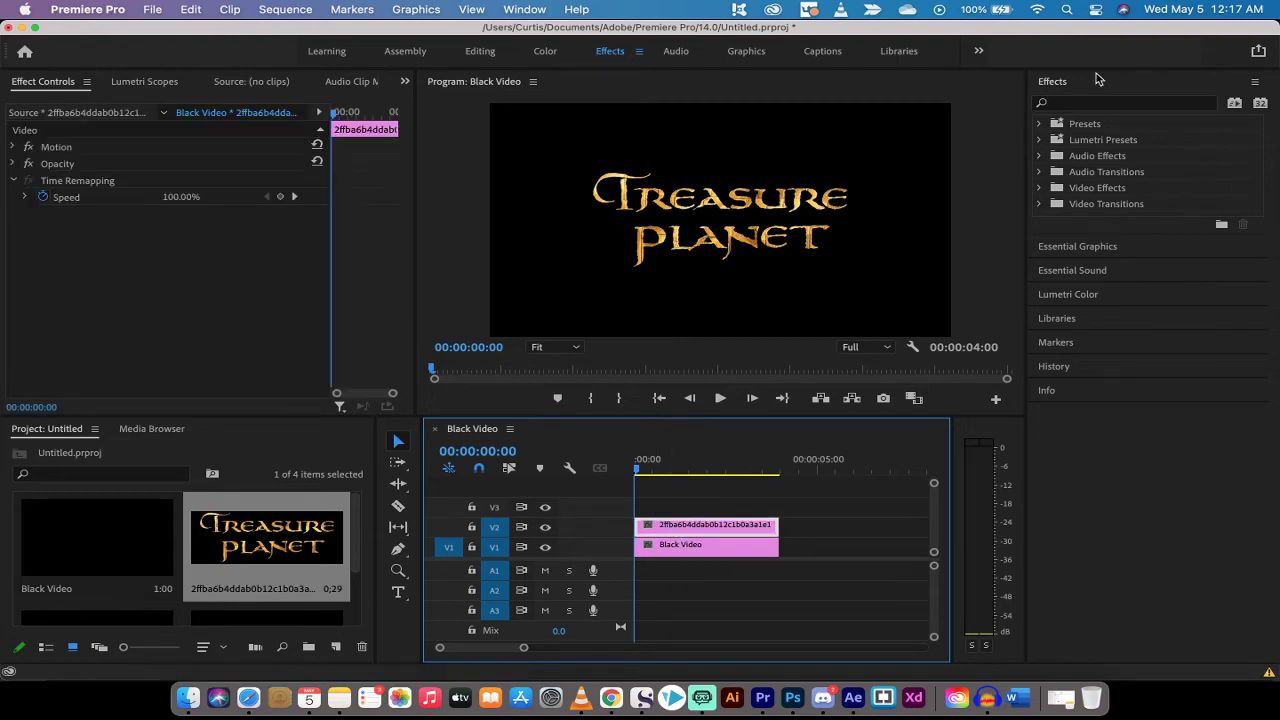
pyautogui.click(1068, 104)
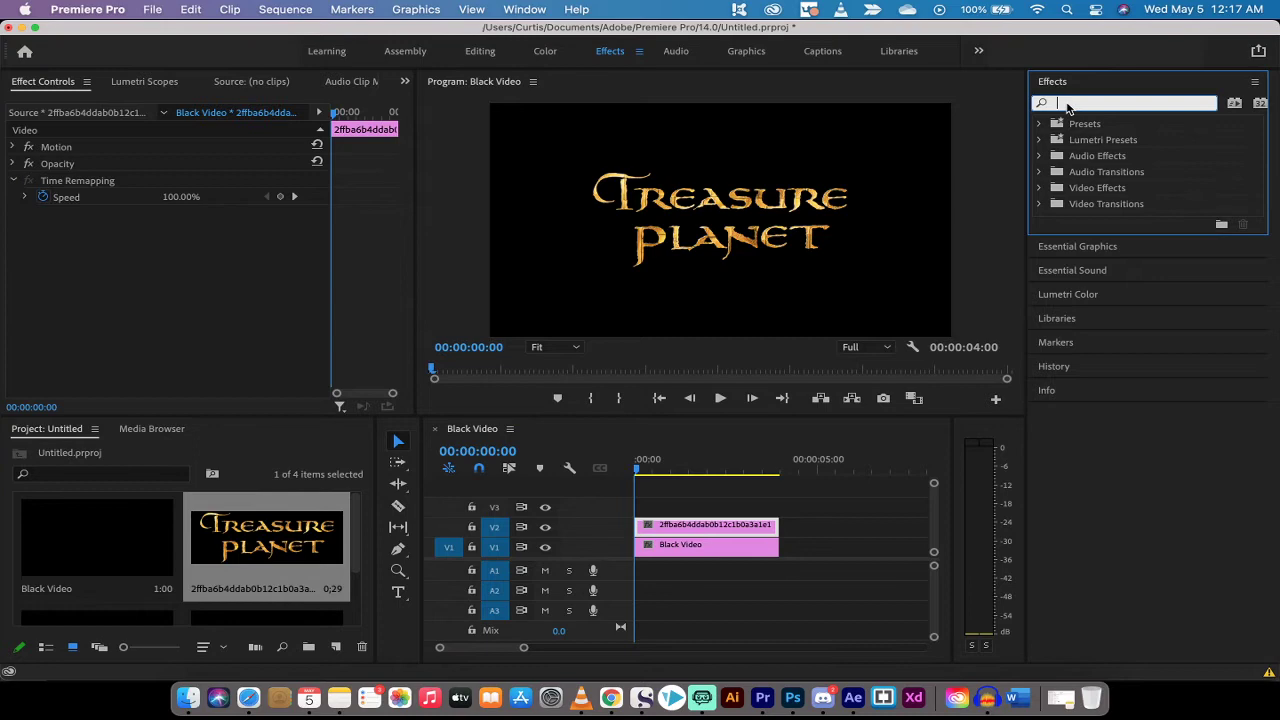
pyautogui.write('light')
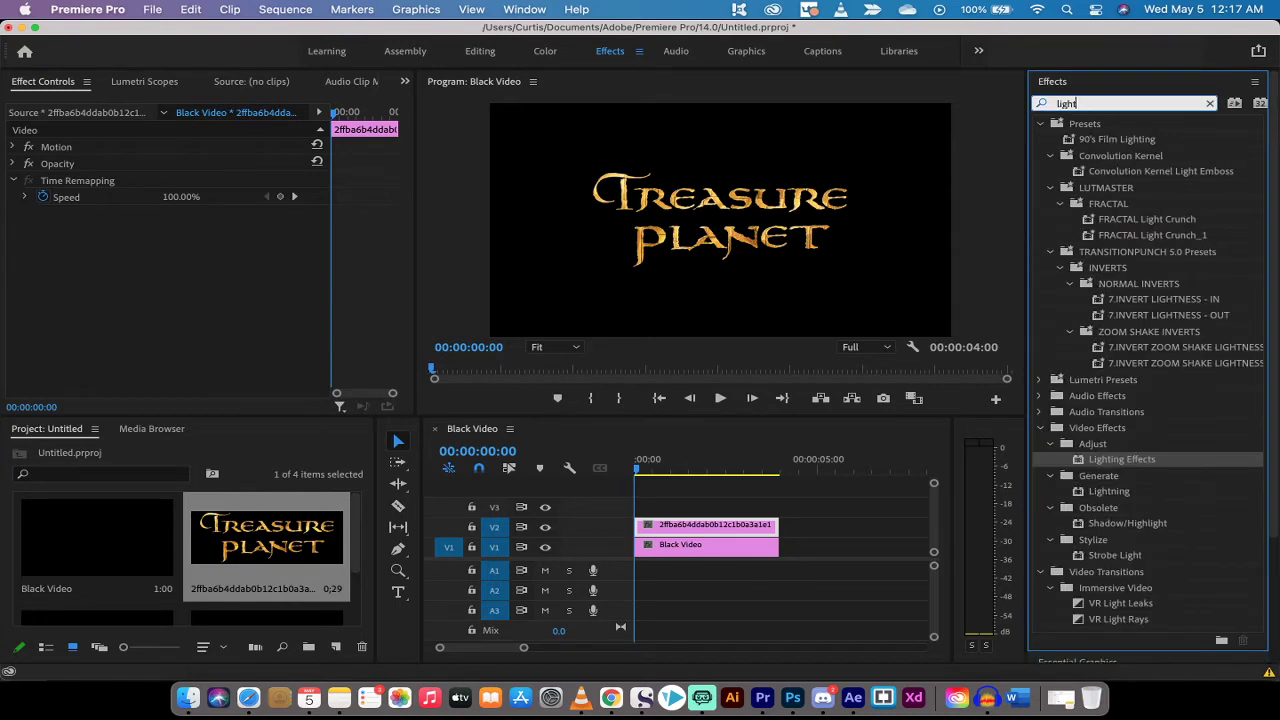
pyautogui.write('ing')
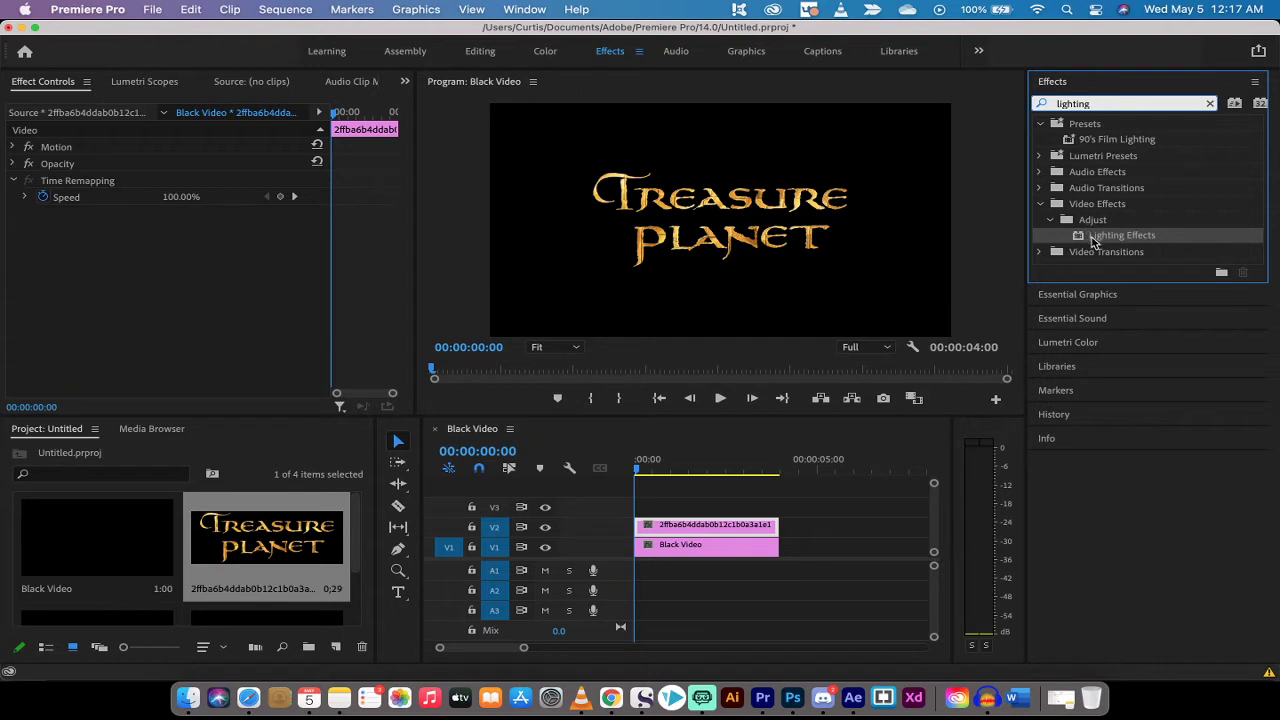
pyautogui.click(1093, 242)
pyautogui.moveTo(1122, 238); pyautogui.dragTo(672, 527)
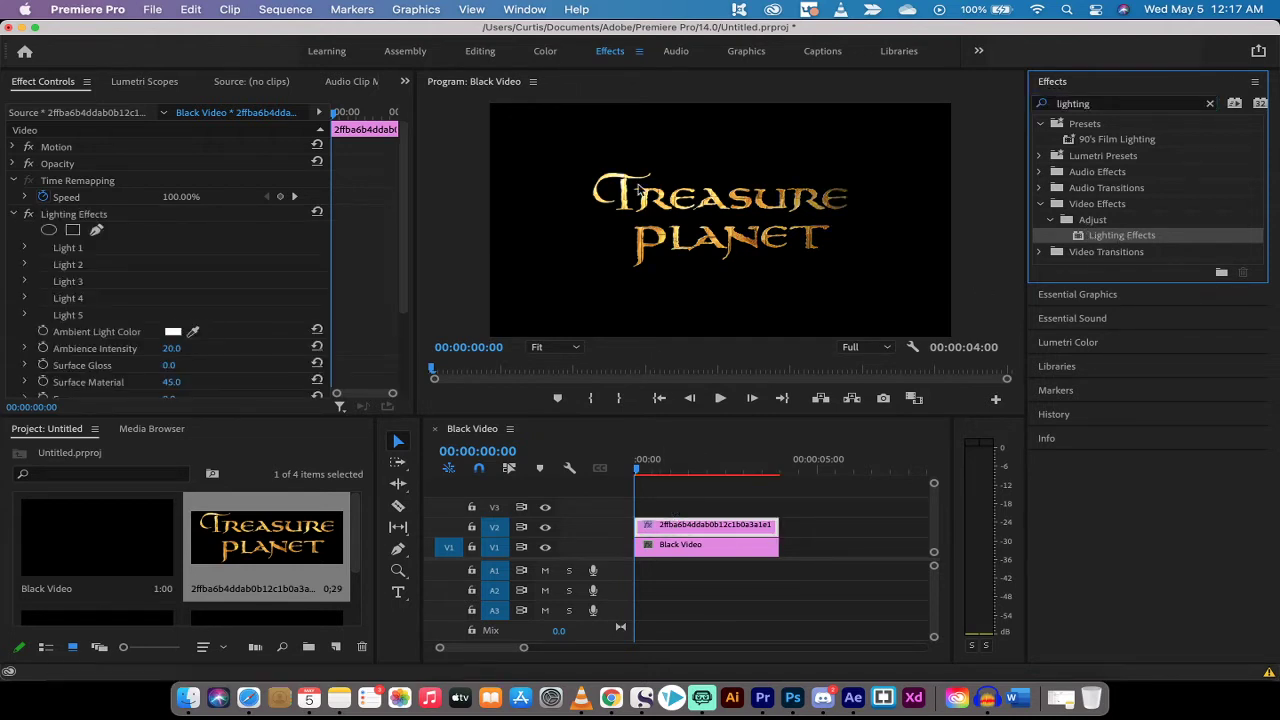
pyautogui.click(66, 214)
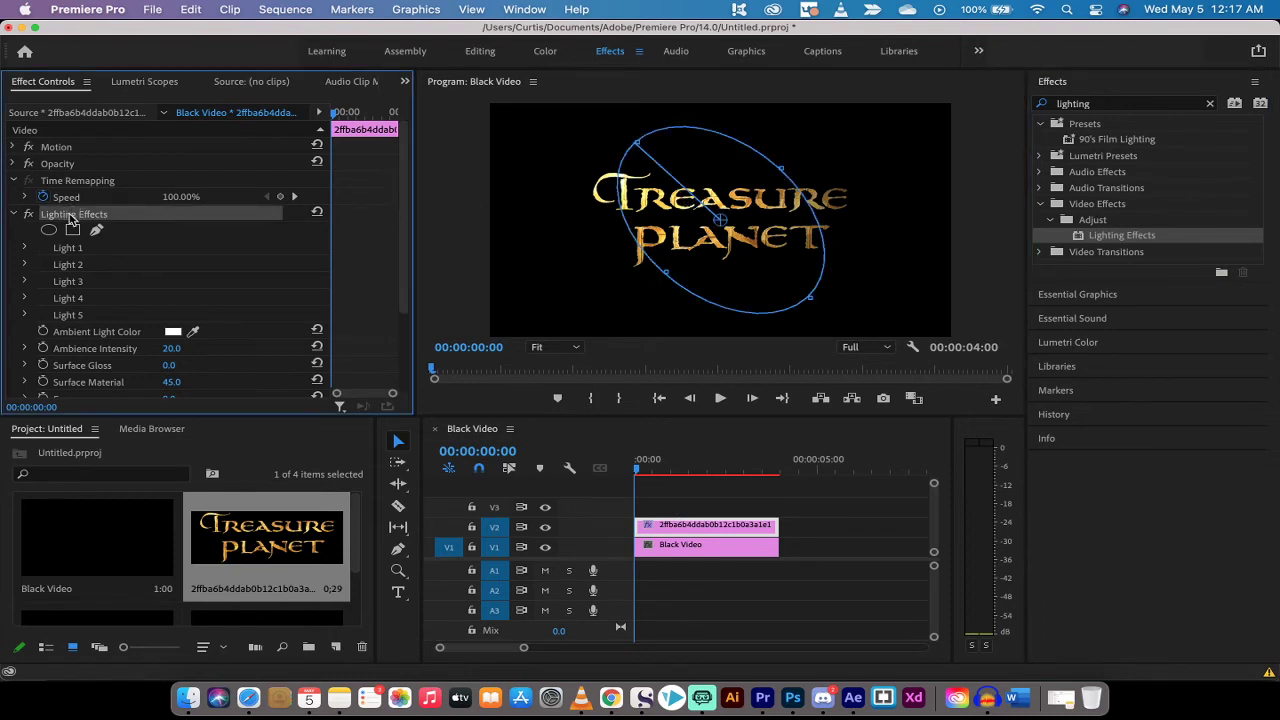
pyautogui.scroll(-2, 70, 218)
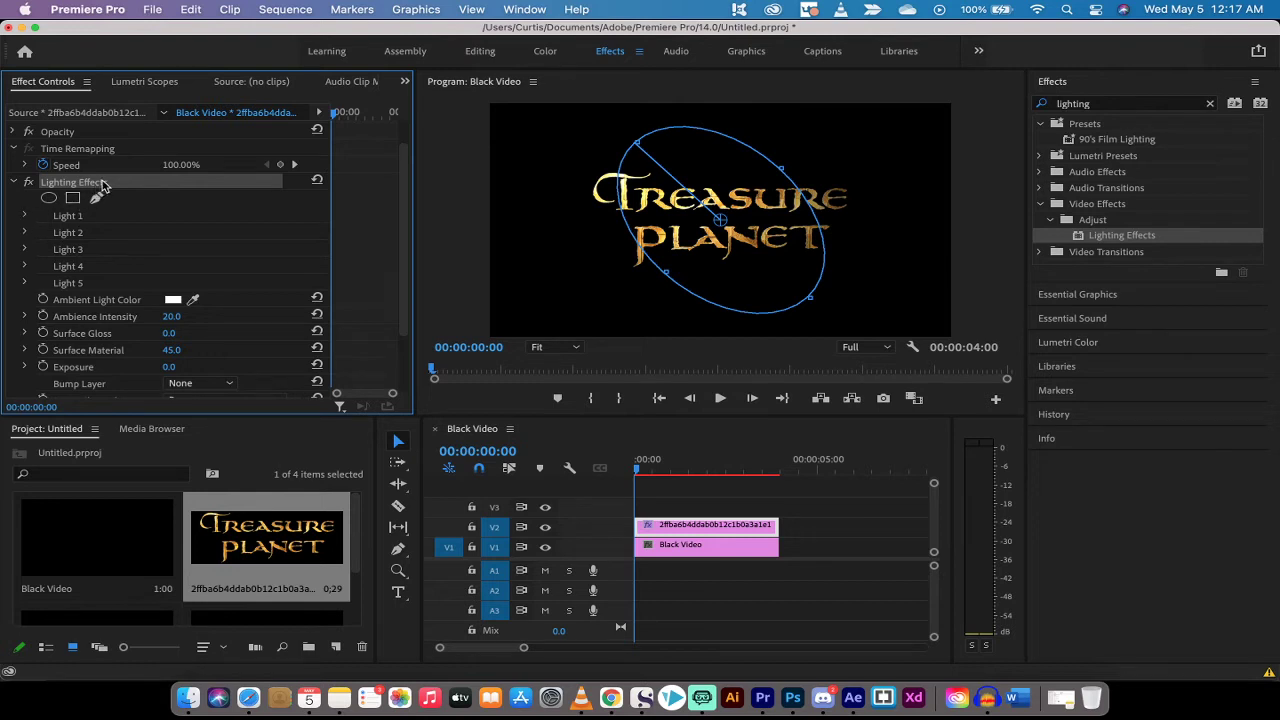
# Step: Expand Light 1, raise its Intensity, and change its Light Type from Spotlight to Directional
pyautogui.click(62, 227)
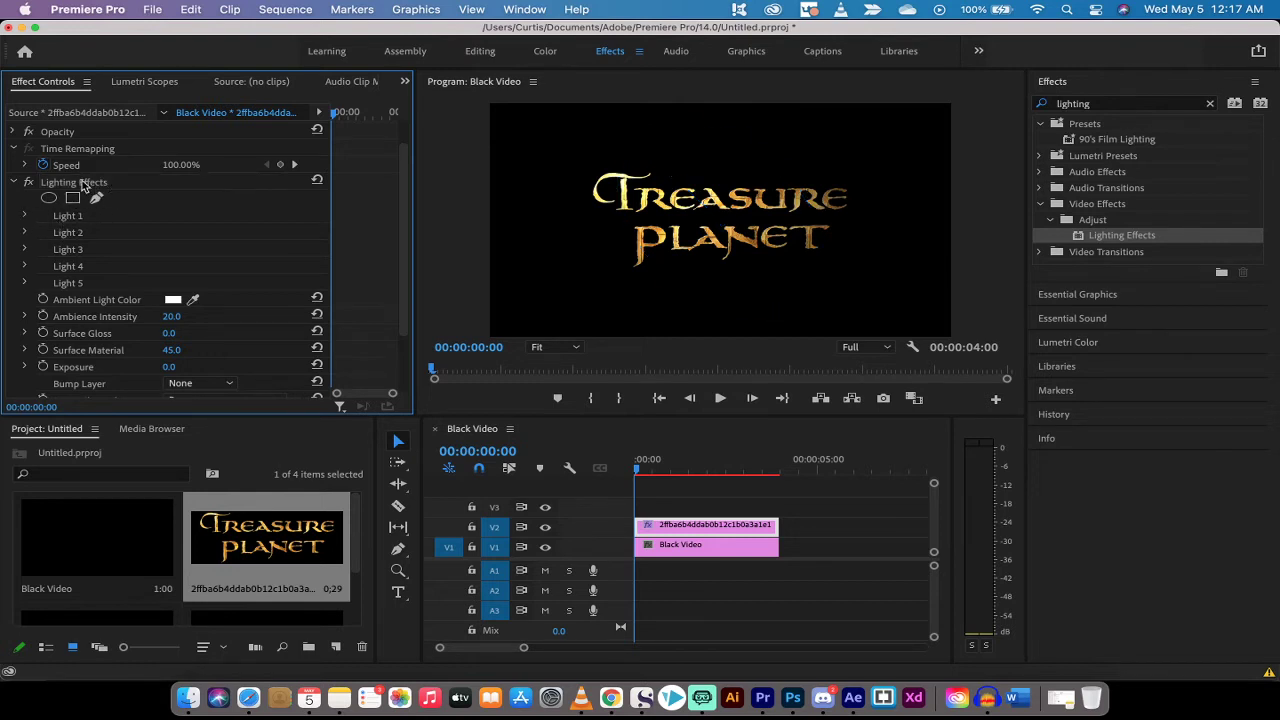
pyautogui.click(86, 186)
pyautogui.click(24, 215)
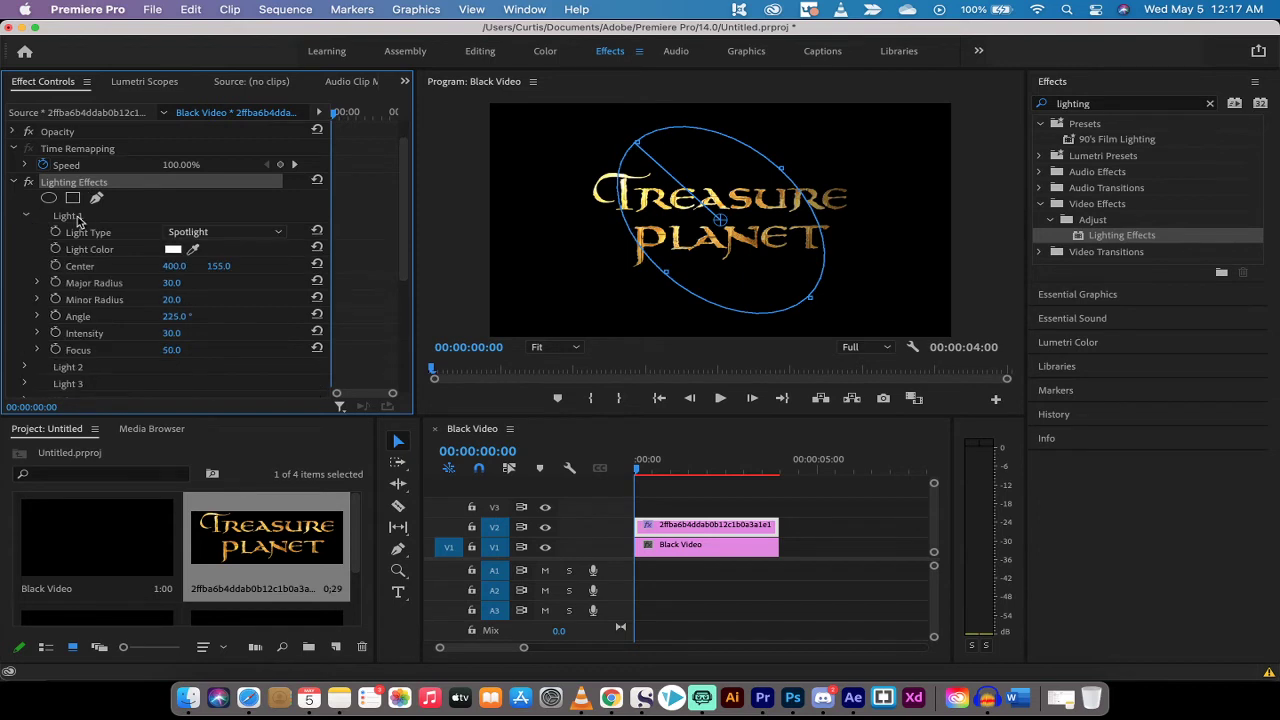
pyautogui.click(80, 219)
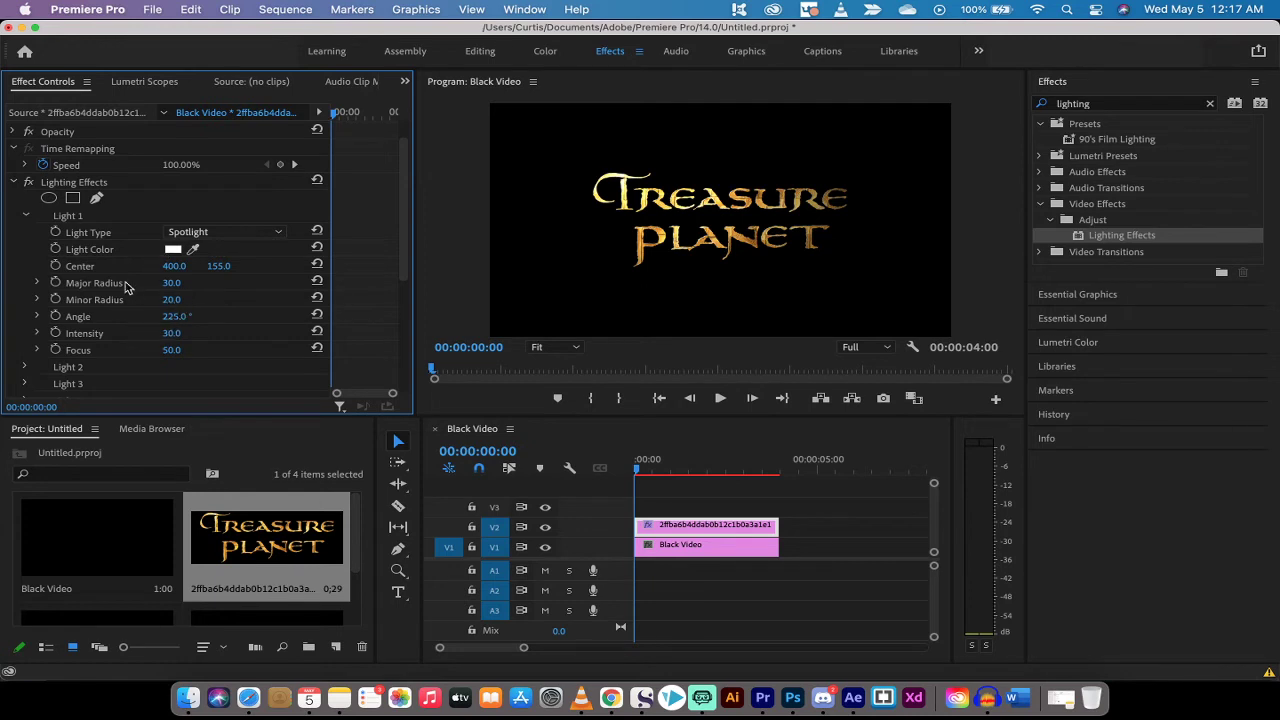
pyautogui.click(172, 333)
pyautogui.write('100')
pyautogui.press('Return')
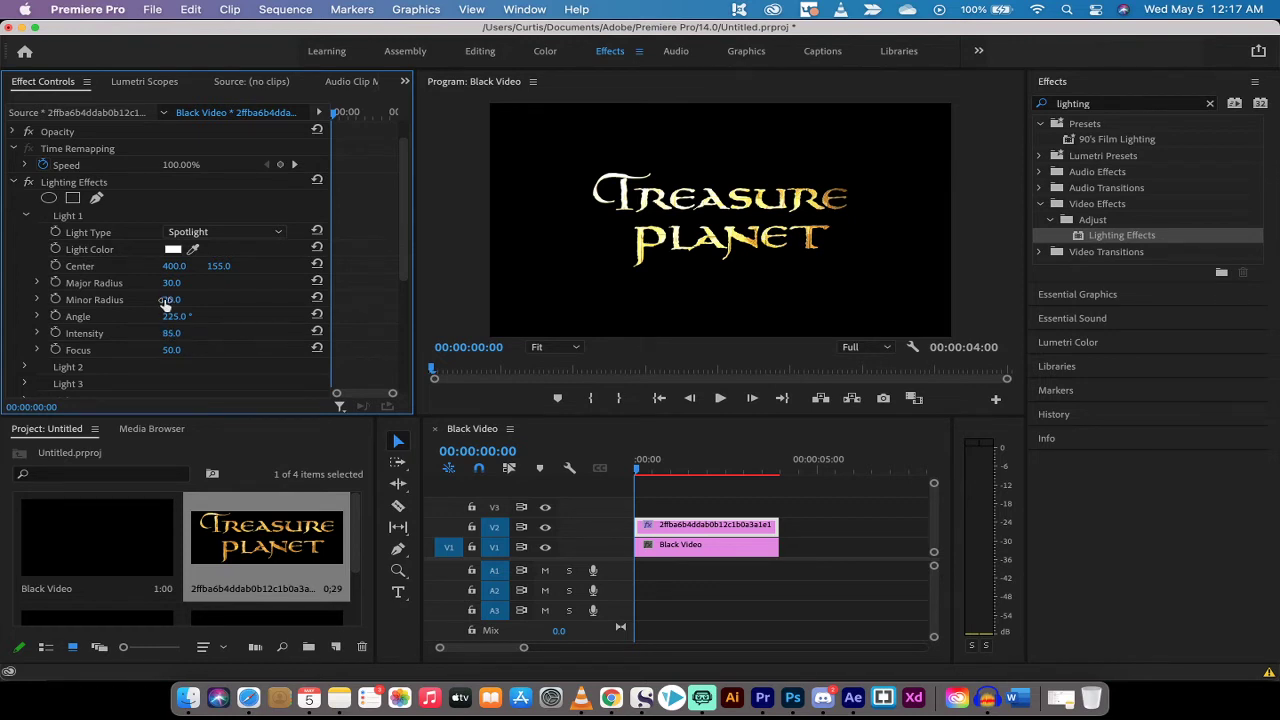
pyautogui.click(99, 234)
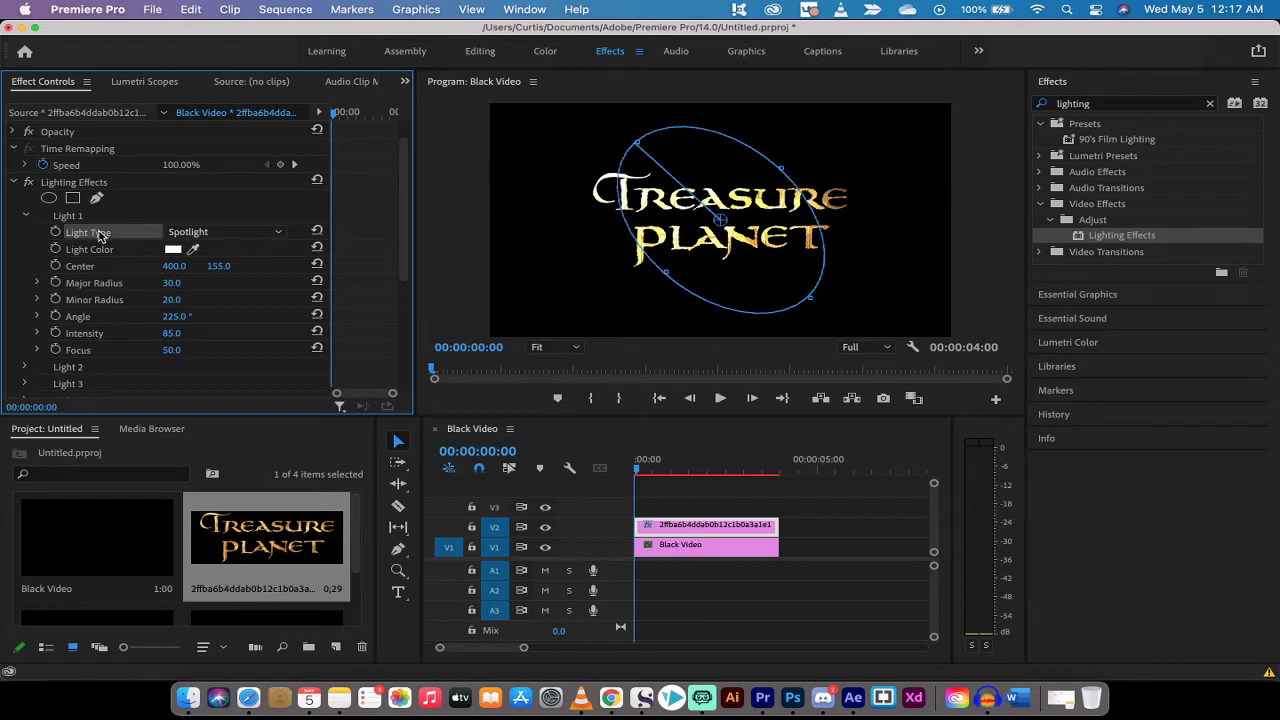
pyautogui.click(253, 235)
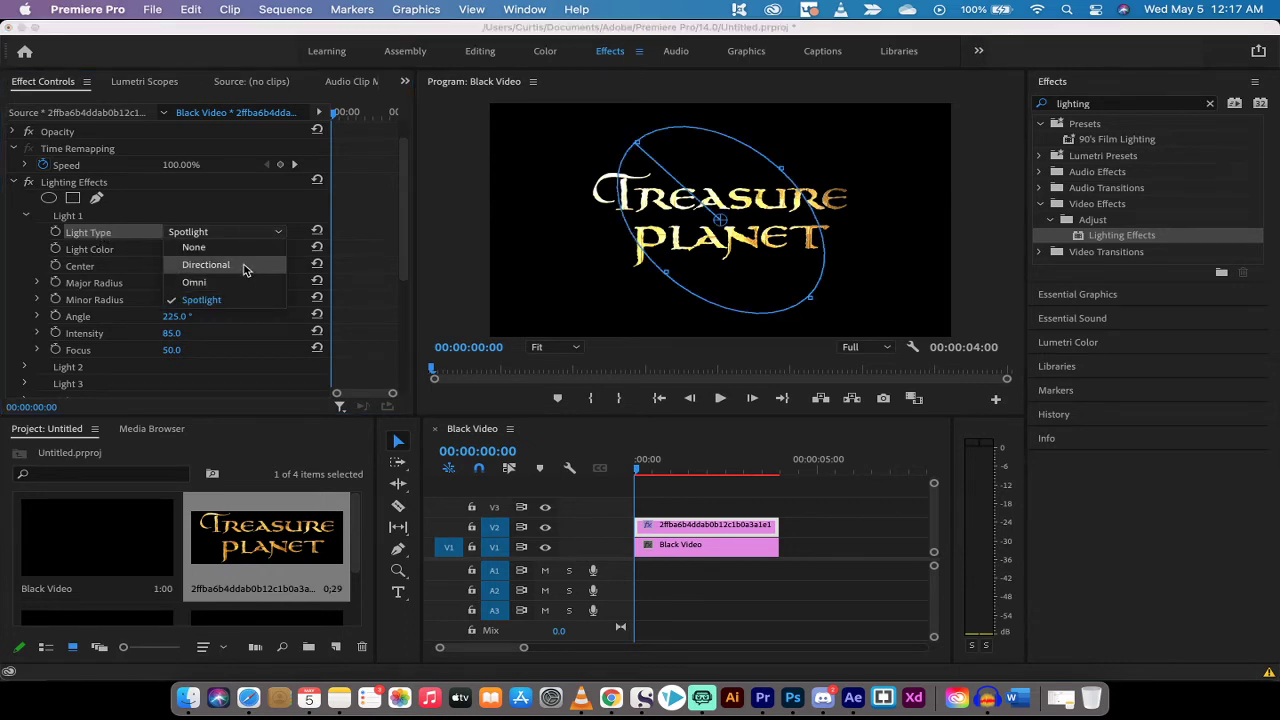
pyautogui.click(244, 266)
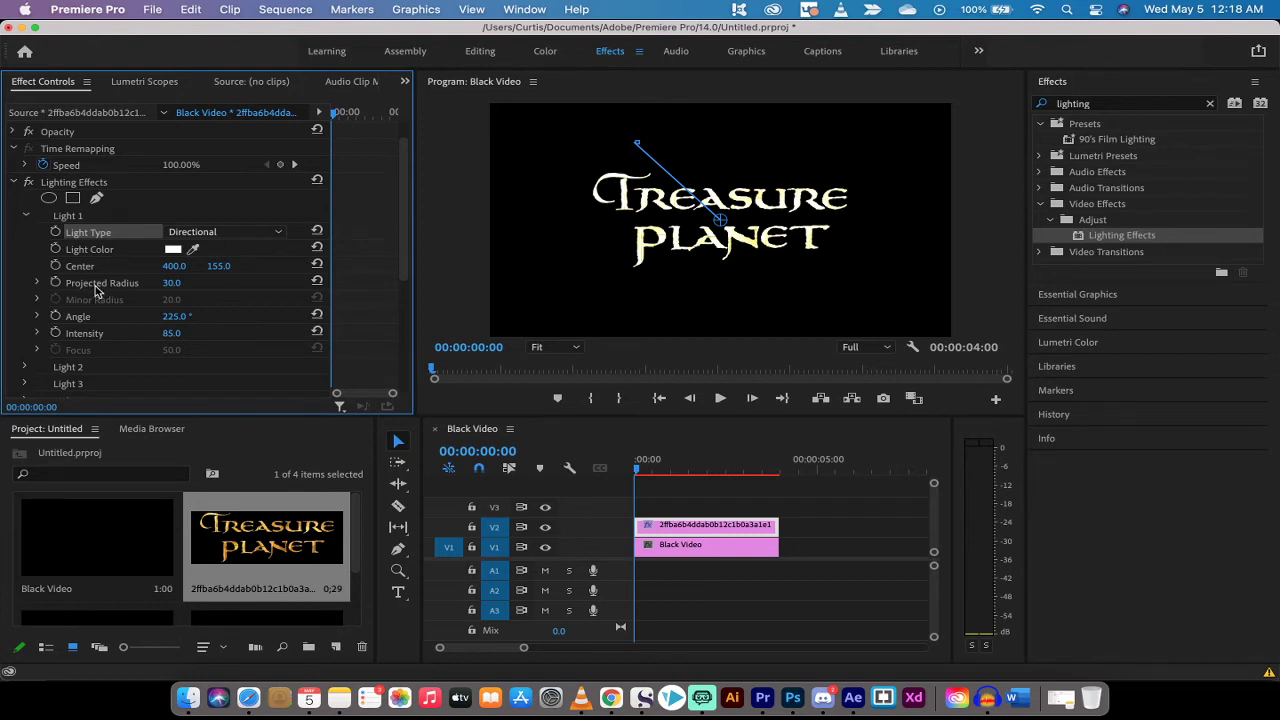
# Step: Draw a closed four-point slanted mask on Lighting Effects over the title's opening letter
pyautogui.click(87, 184)
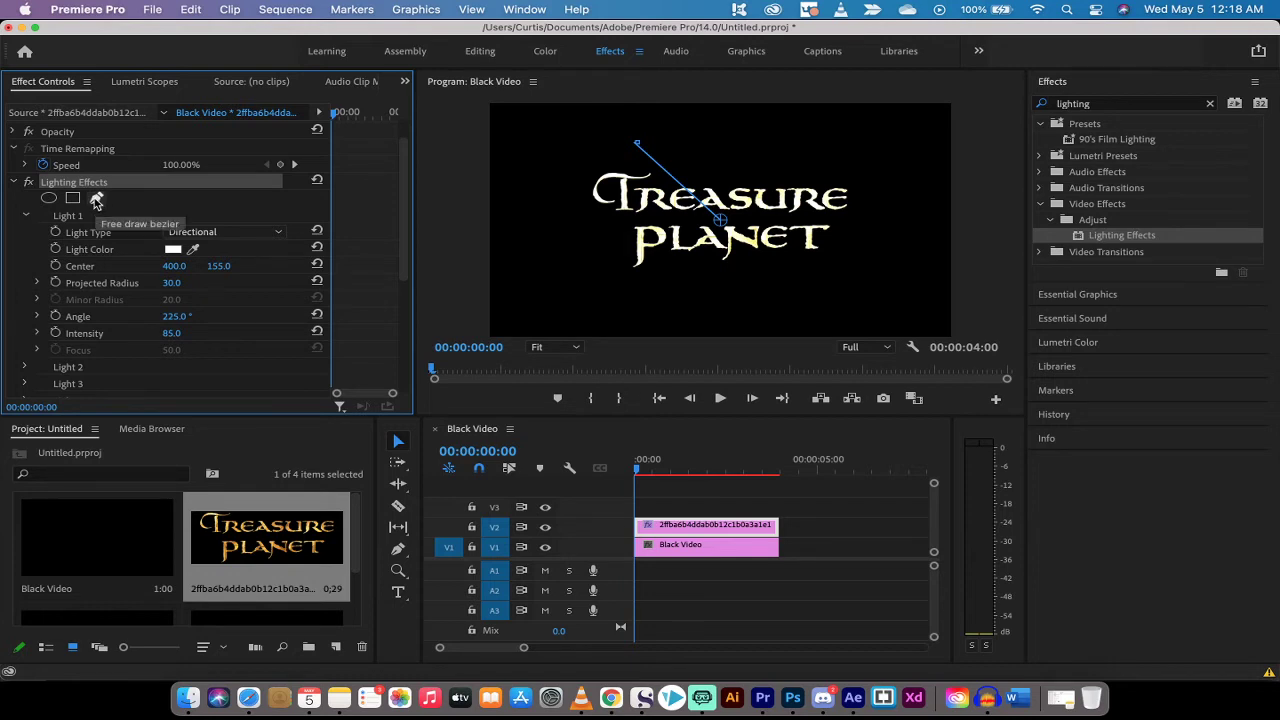
pyautogui.click(96, 200)
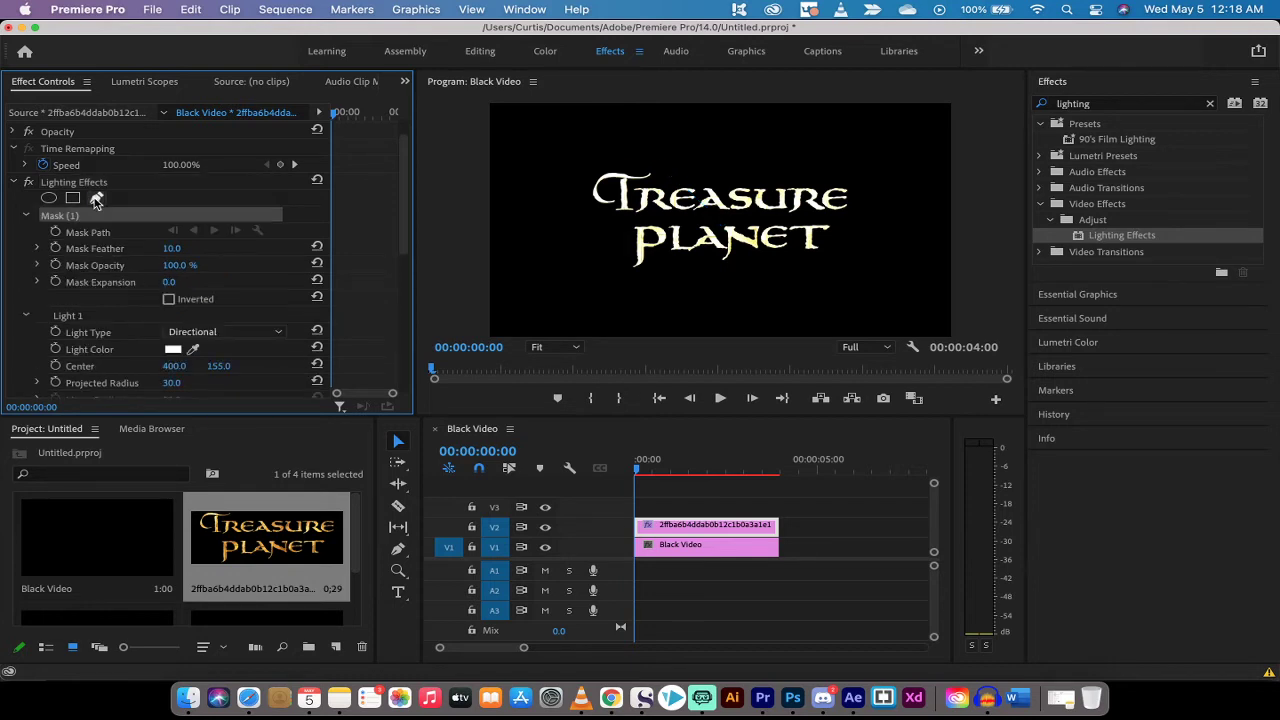
pyautogui.click(609, 148)
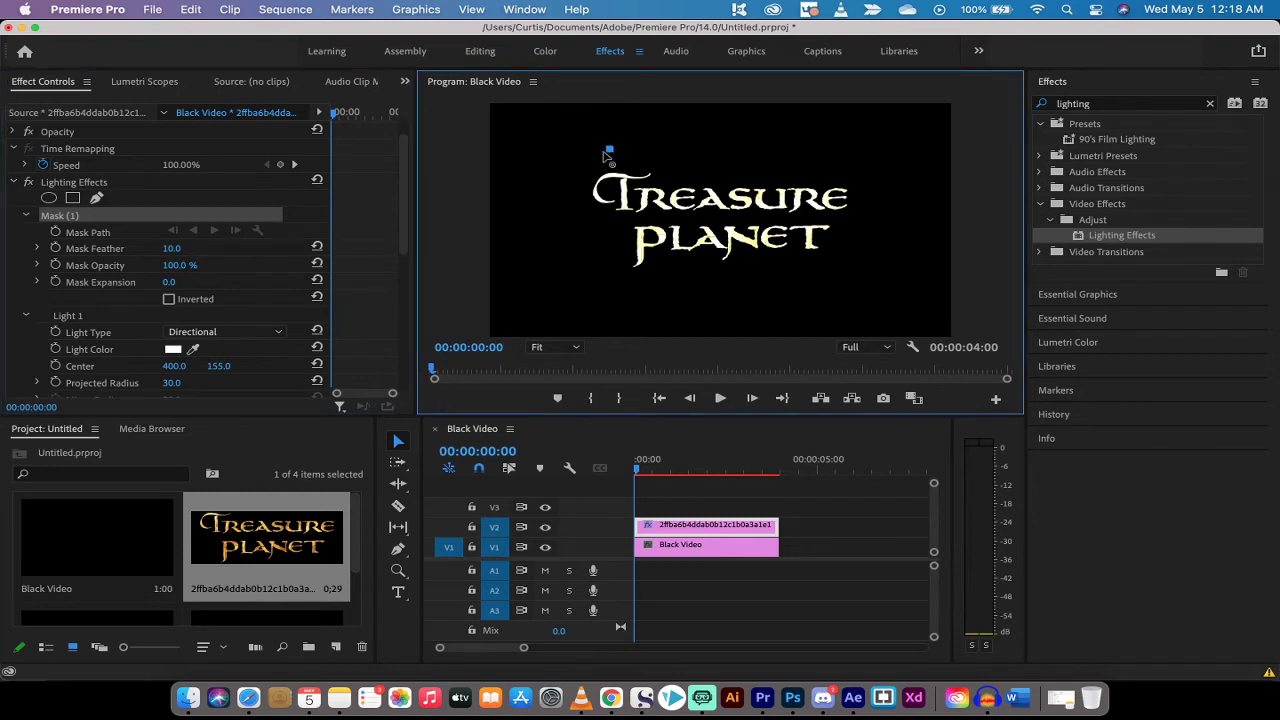
pyautogui.click(566, 170)
pyautogui.click(657, 293)
pyautogui.click(689, 276)
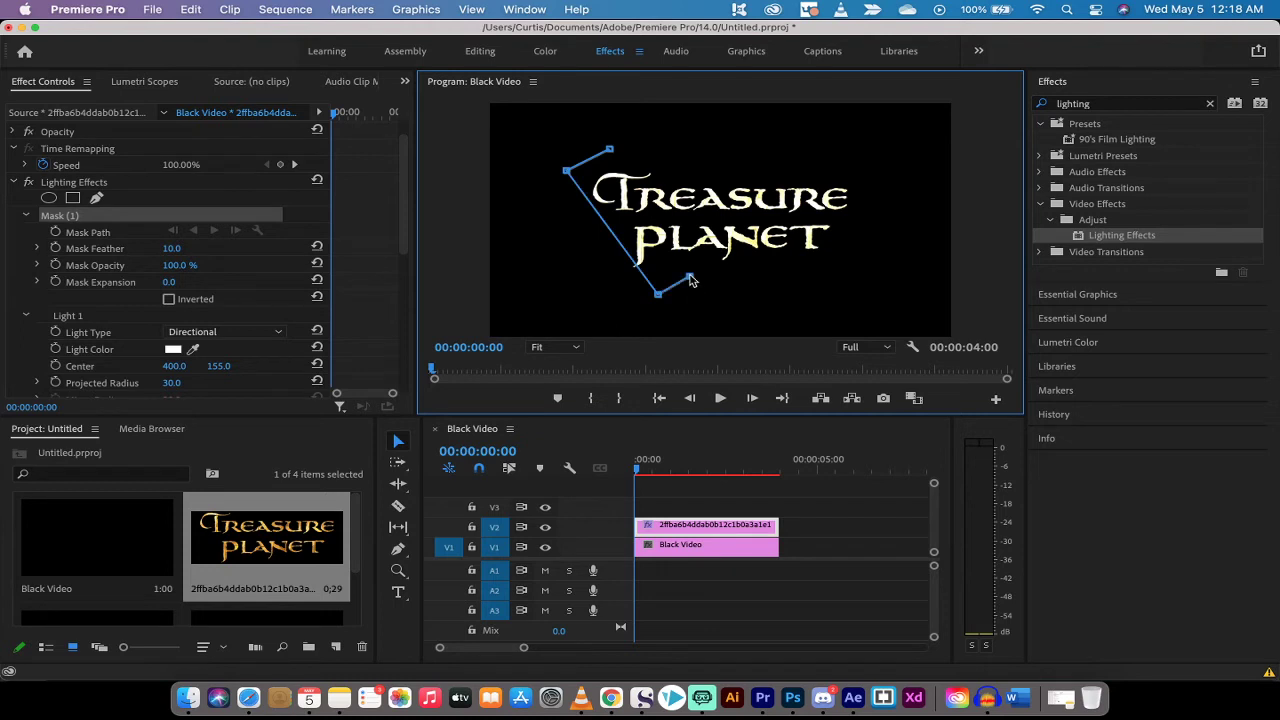
pyautogui.click(609, 149)
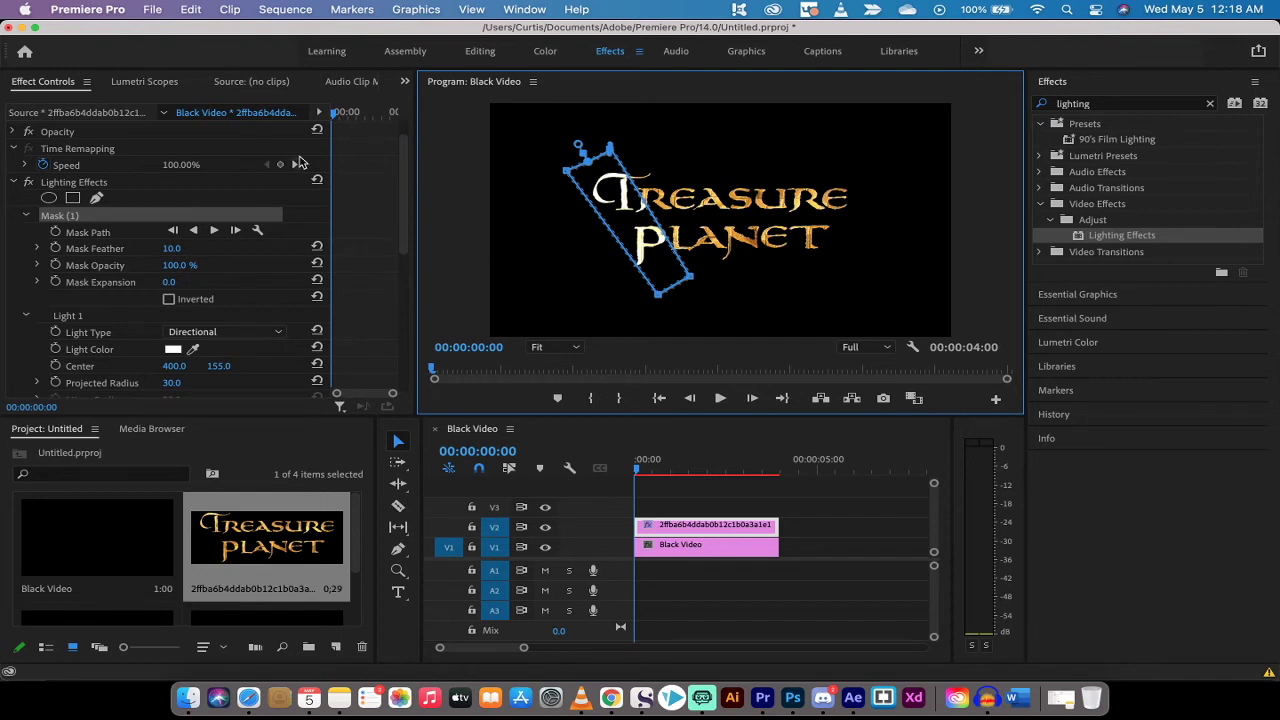
pyautogui.click(80, 216)
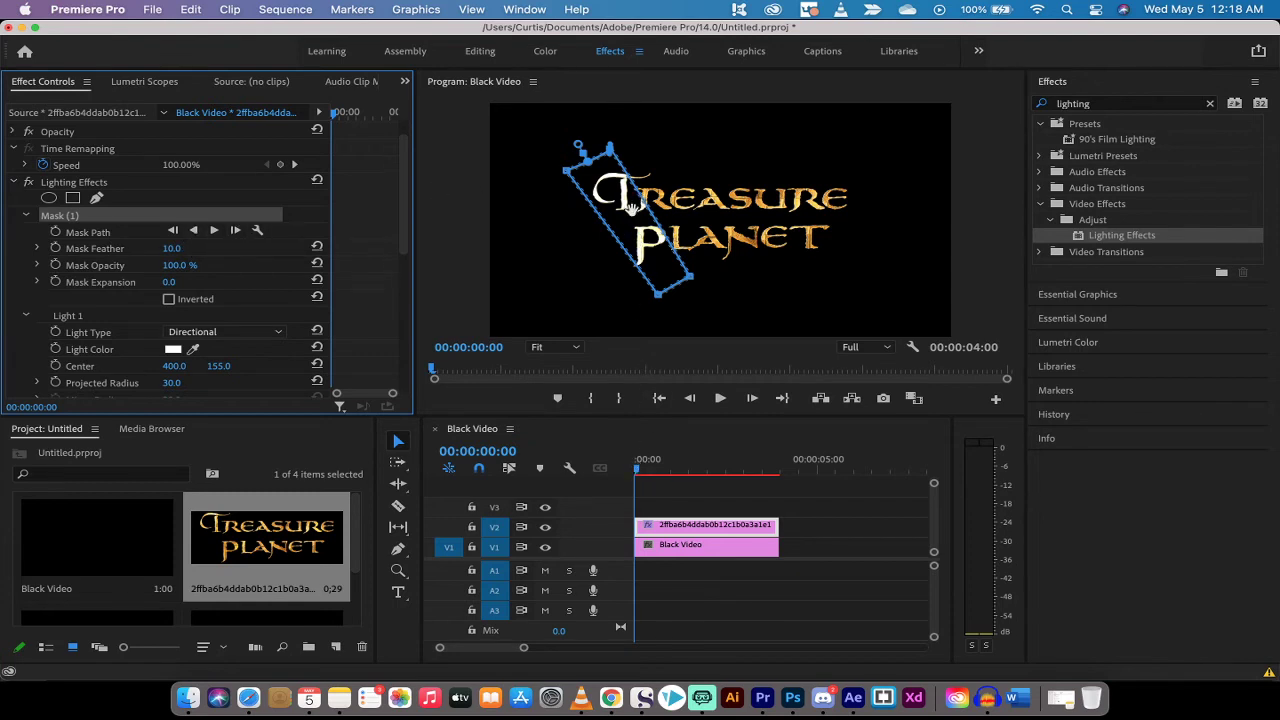
# Step: Move the mask strip left of the title, keyframe Mask Path at 0:00, then go to 00:00:03:29
pyautogui.moveTo(624, 196); pyautogui.dragTo(573, 201)
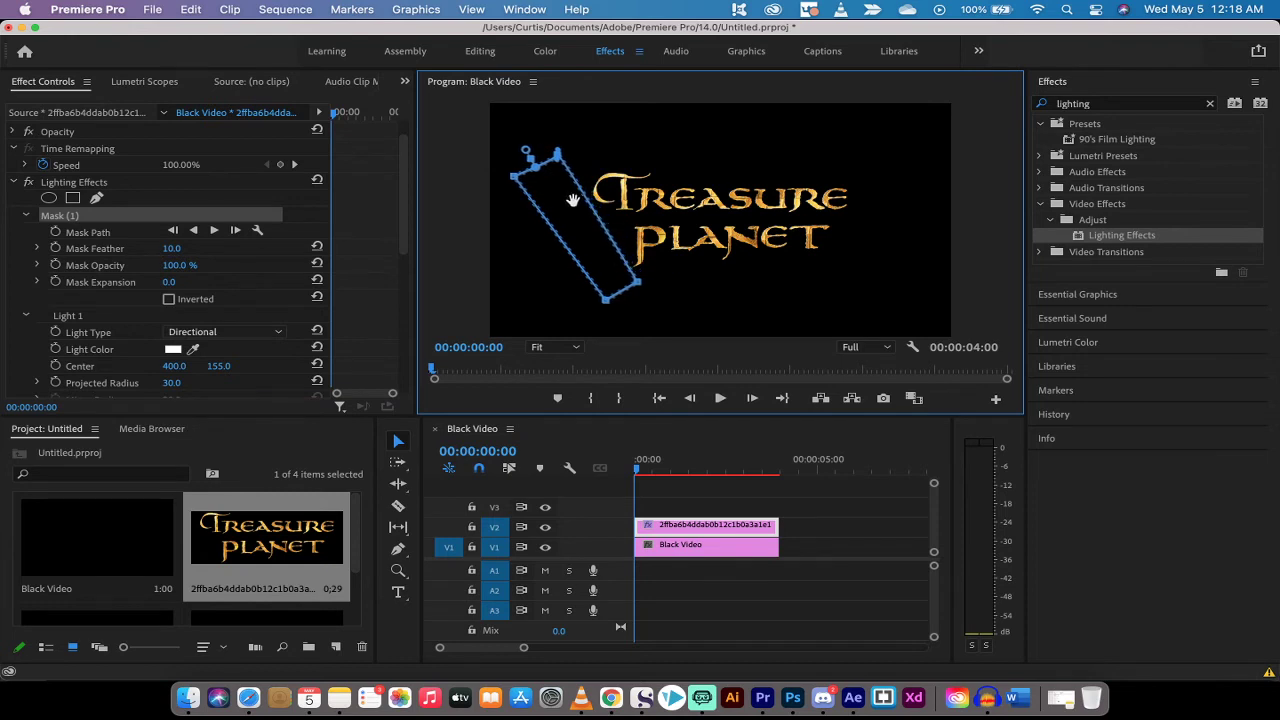
pyautogui.click(55, 232)
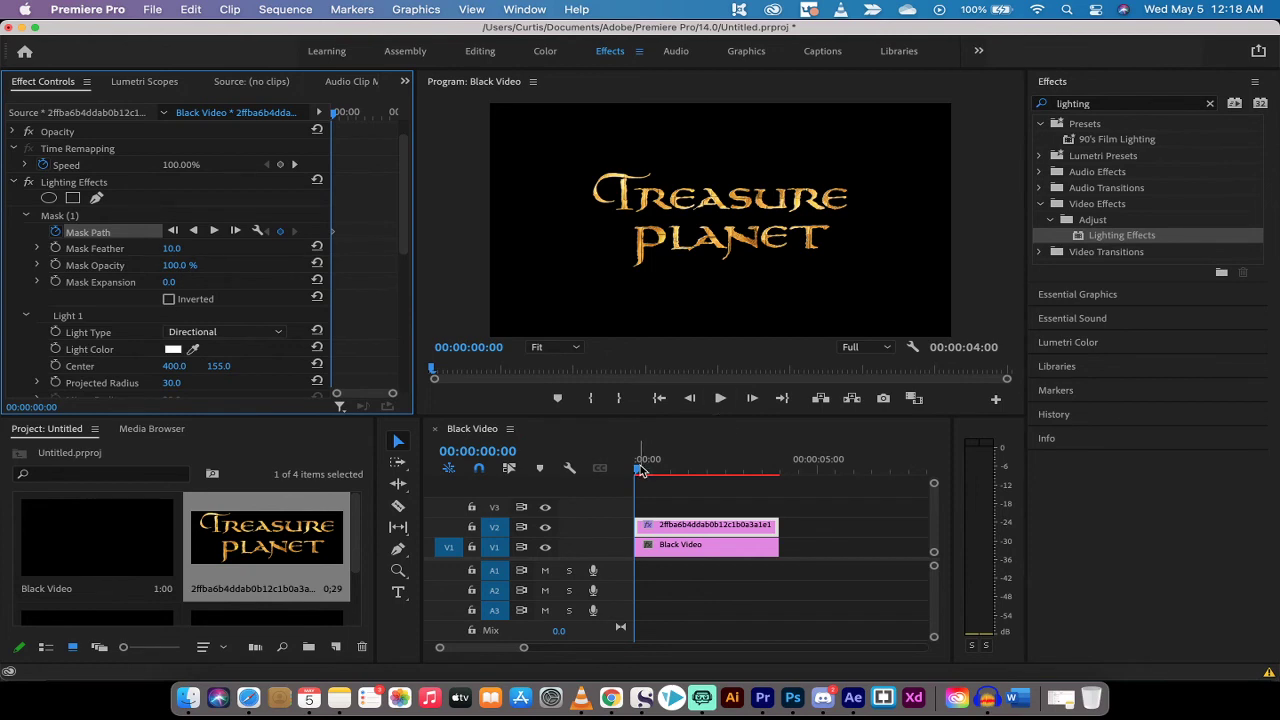
pyautogui.moveTo(641, 470); pyautogui.dragTo(778, 468)
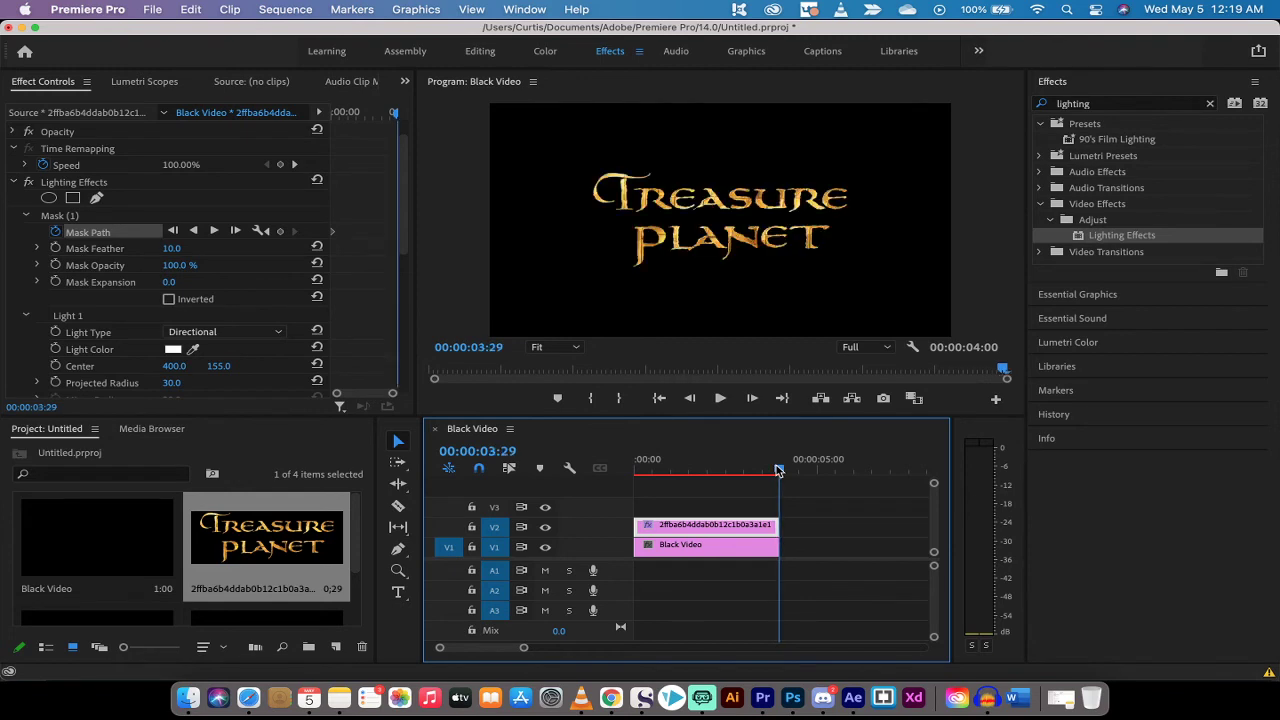
# Step: At 00:00:03:29, move Mask (1) past the right of the title, then scrub back to check
pyautogui.click(58, 218)
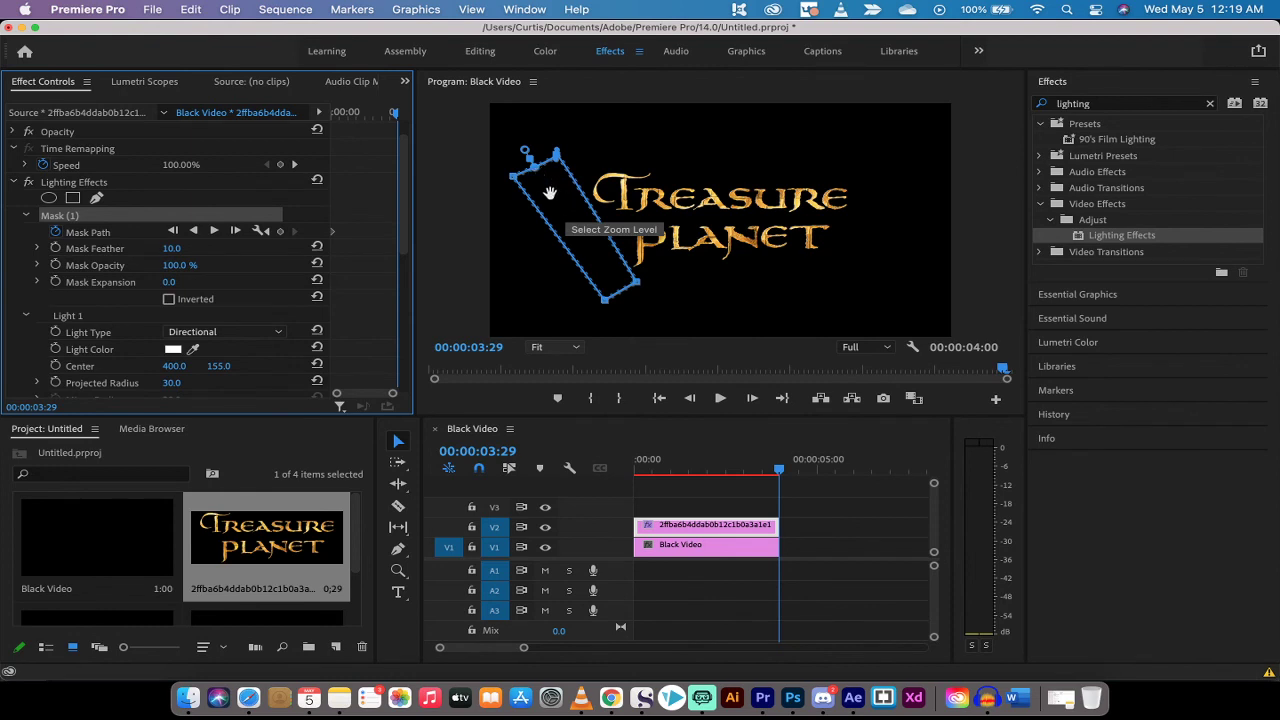
pyautogui.moveTo(549, 192); pyautogui.dragTo(871, 177)
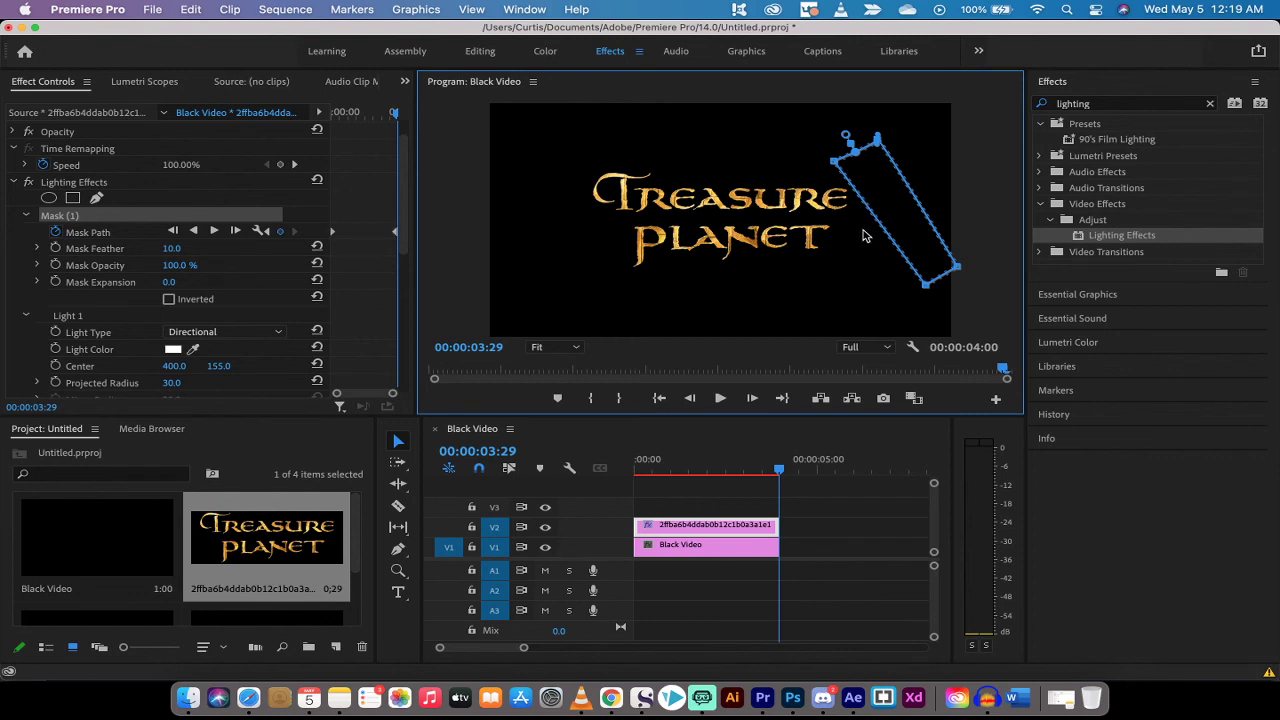
pyautogui.click(779, 471)
pyautogui.moveTo(779, 471); pyautogui.dragTo(620, 484)
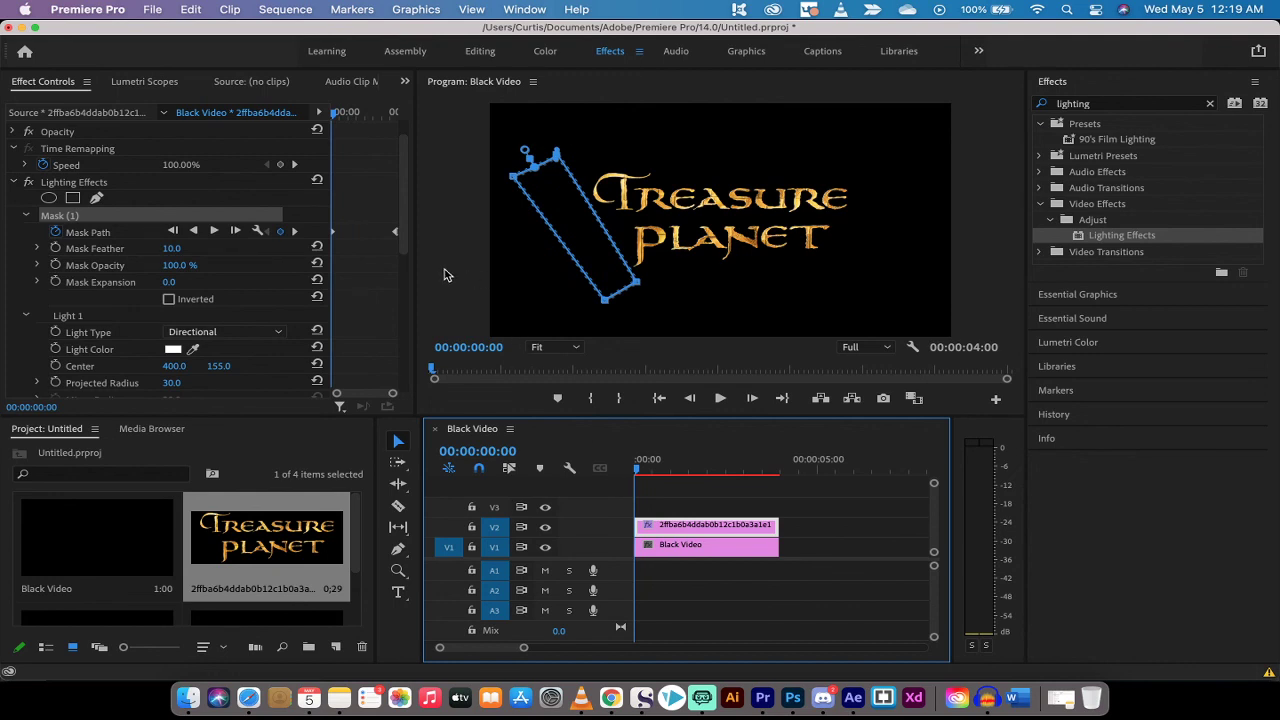
# Step: Deselect the title clip and preview the light sweep, stopping at 00:00:01:03
pyautogui.click(659, 579)
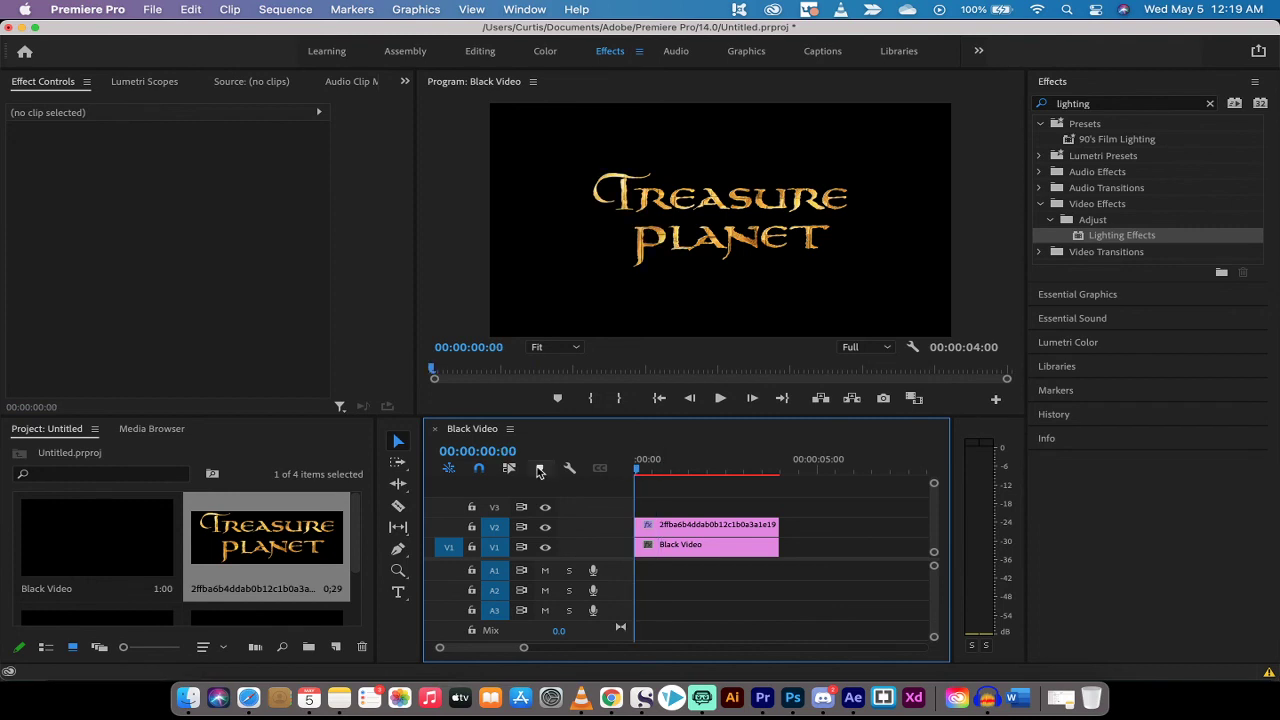
pyautogui.press('space')
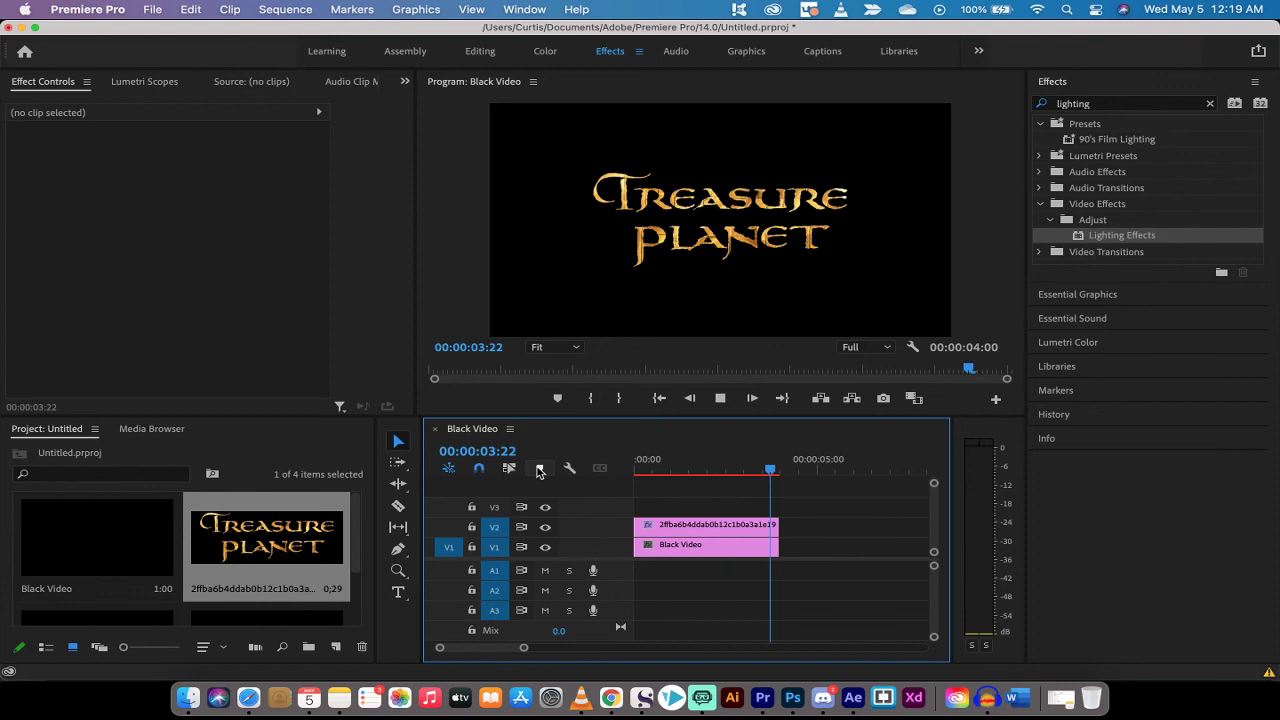
pyautogui.press('space')
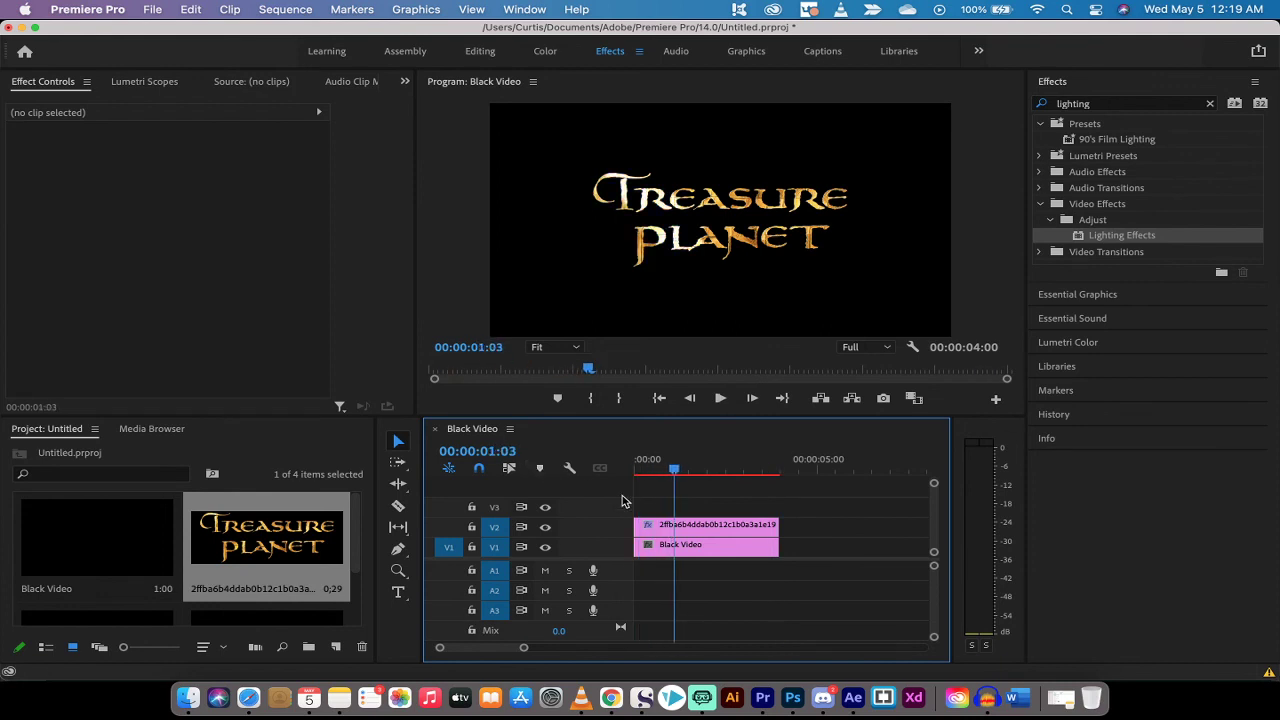